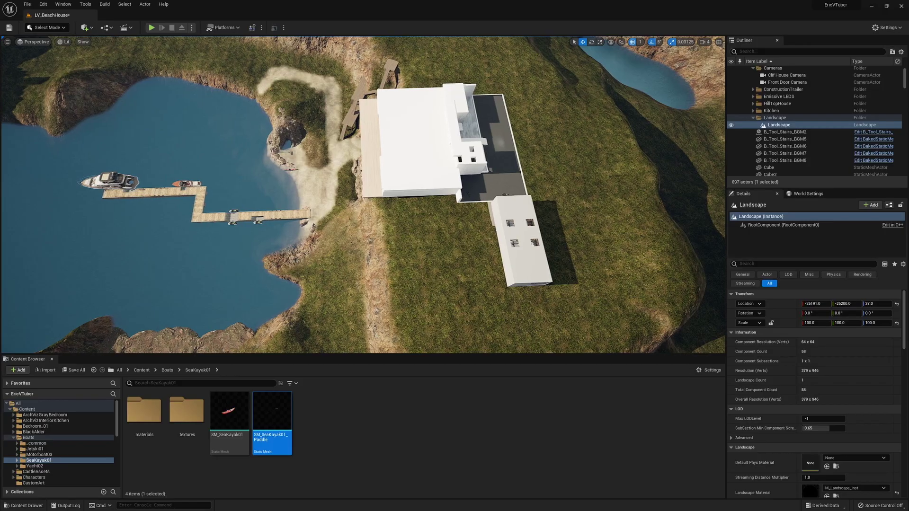
- Search the Epic Games Launcher Marketplace for "pier" and then for "boats"
key(a)
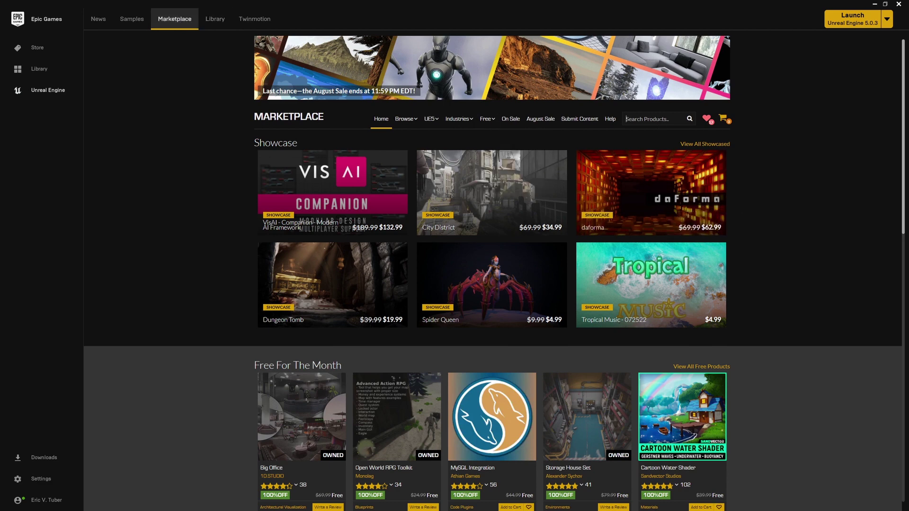
text(pier)
key(Return)
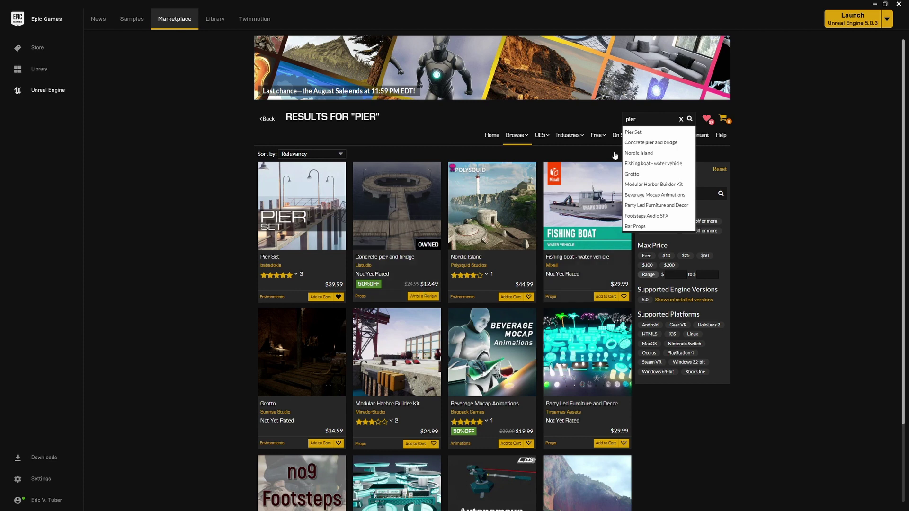
click(680, 119)
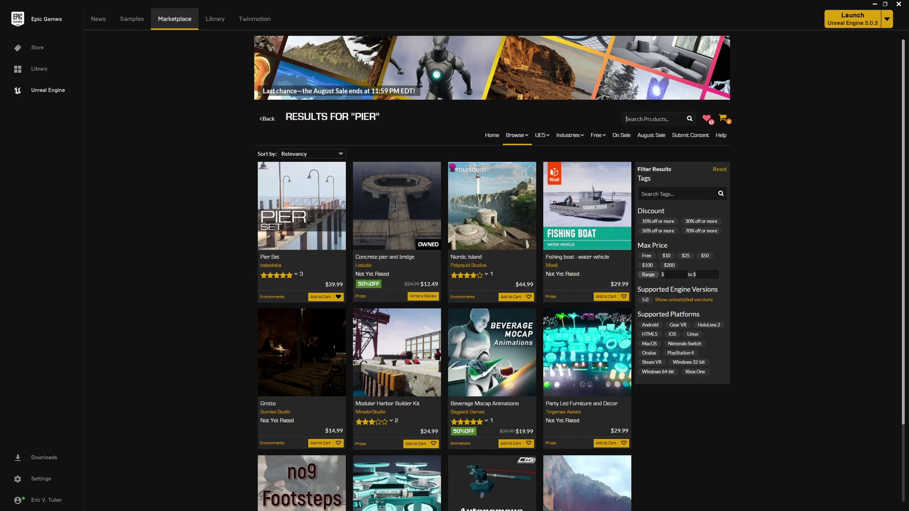
text(boats)
key(Return)
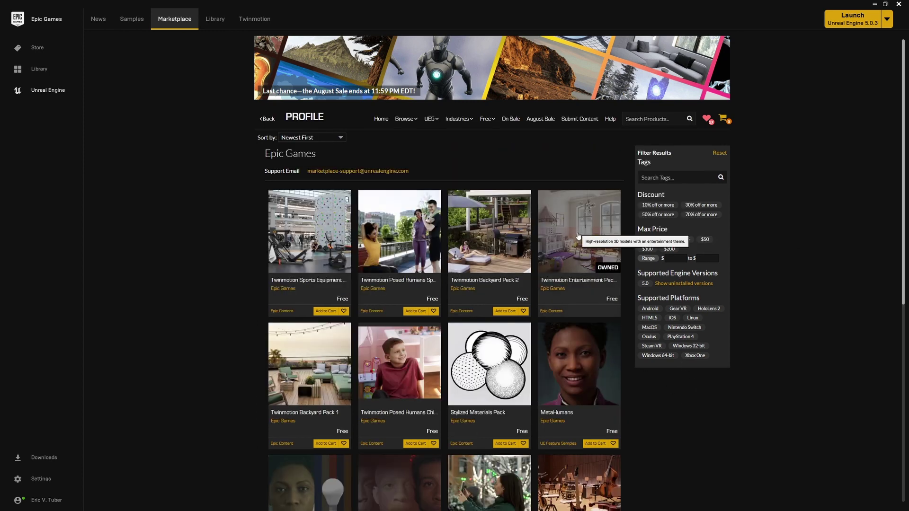
- View the Twinmotion Entertainment Pack 1 product page and the Marketplace wishlist
click(579, 236)
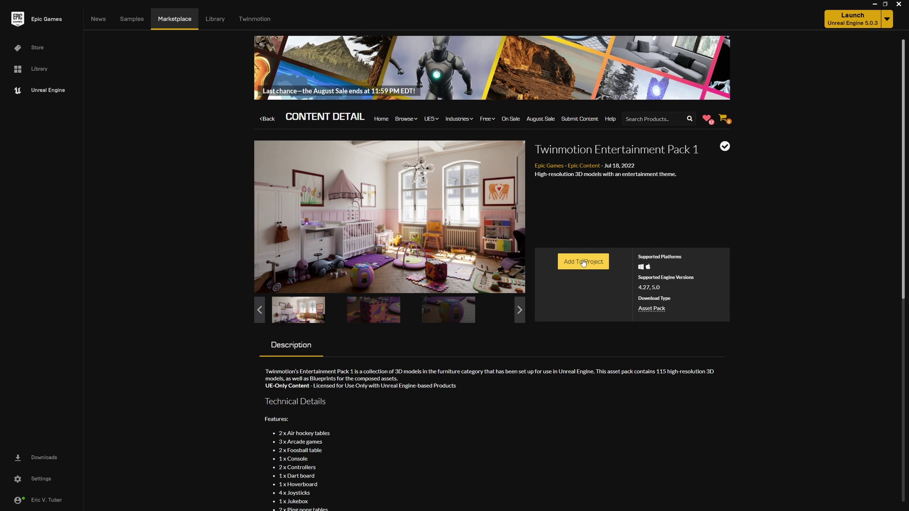
click(708, 121)
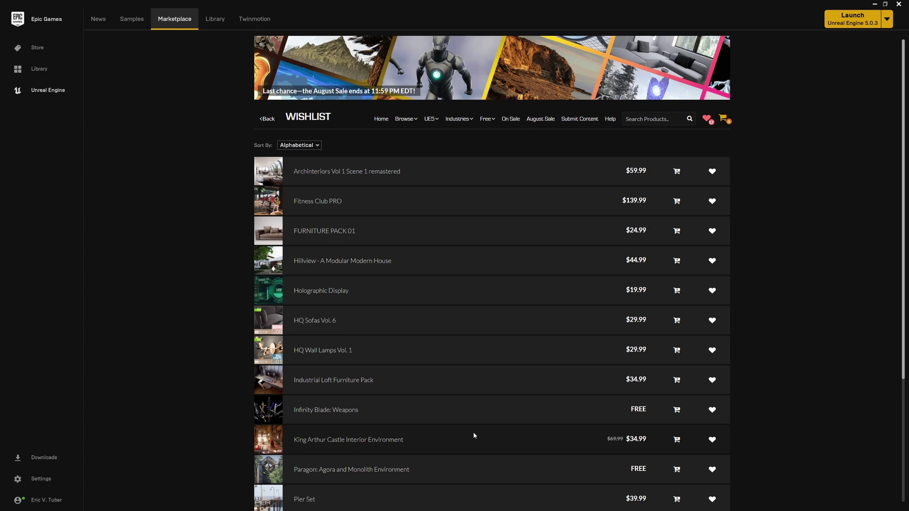
- Open the Unreal Engine library to look over the projects and the asset packs in the vault
click(215, 19)
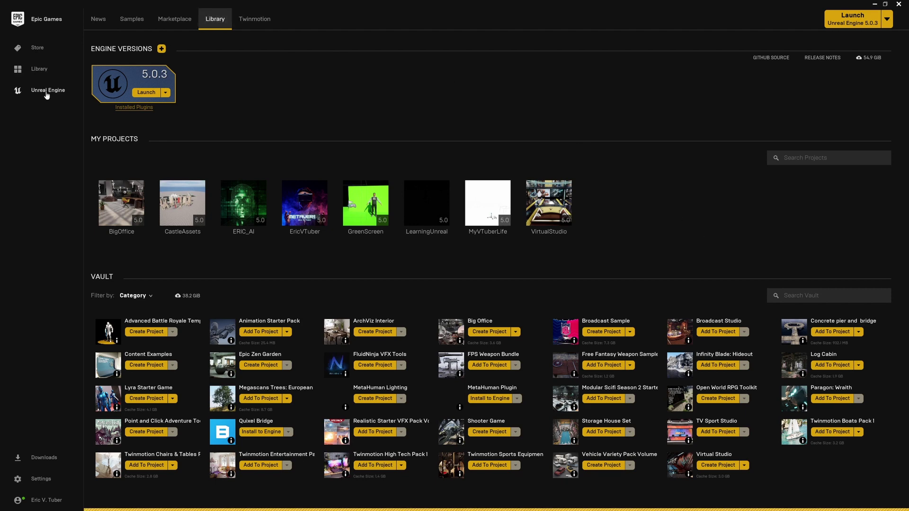
click(214, 22)
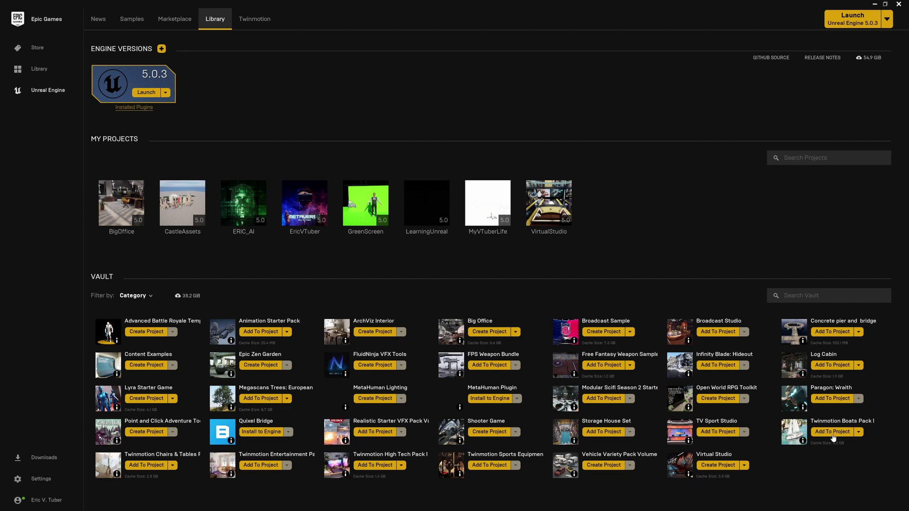
mouse_move(303, 214)
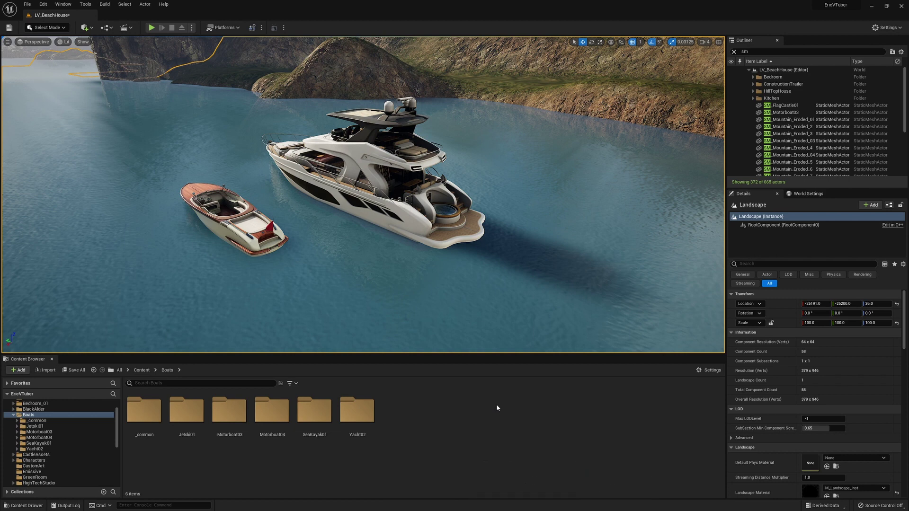
- In the Unreal Editor, check the Boats subfolders and force-delete the Motorboat04 folder with its assets
click(36, 432)
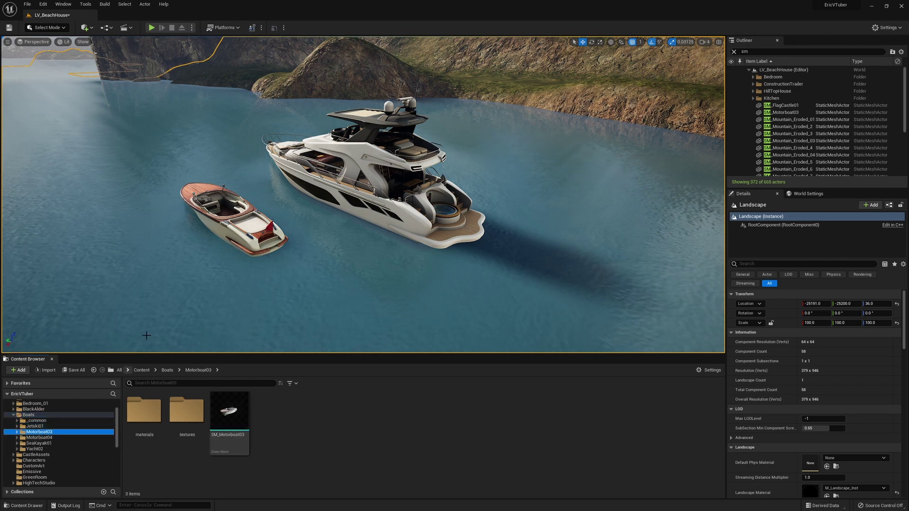
click(46, 444)
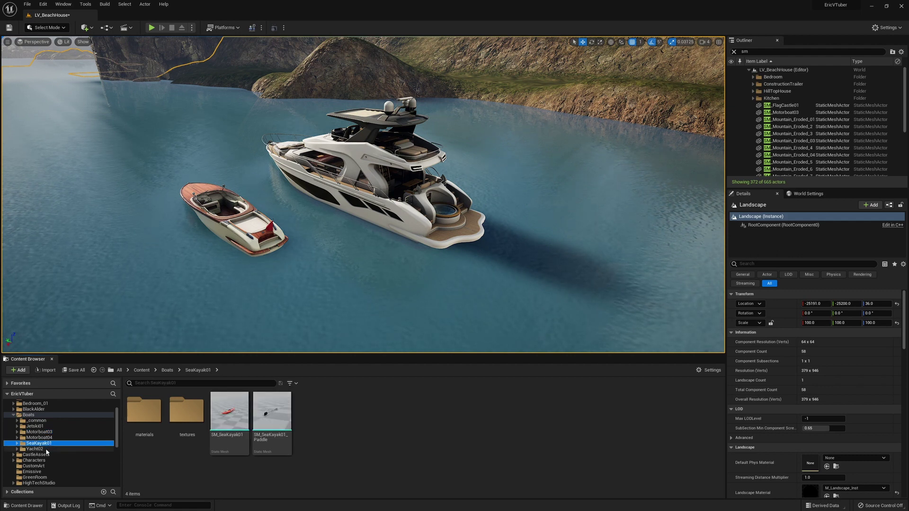
click(49, 438)
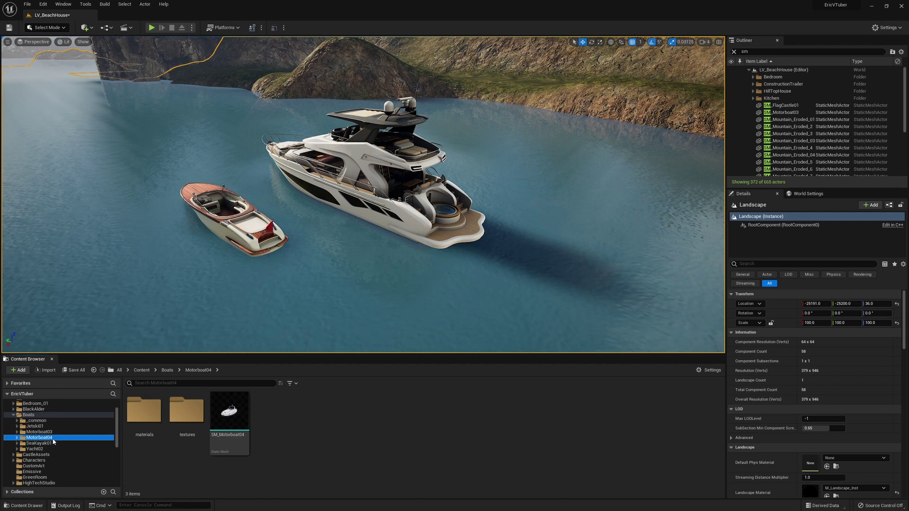
right_click(24, 441)
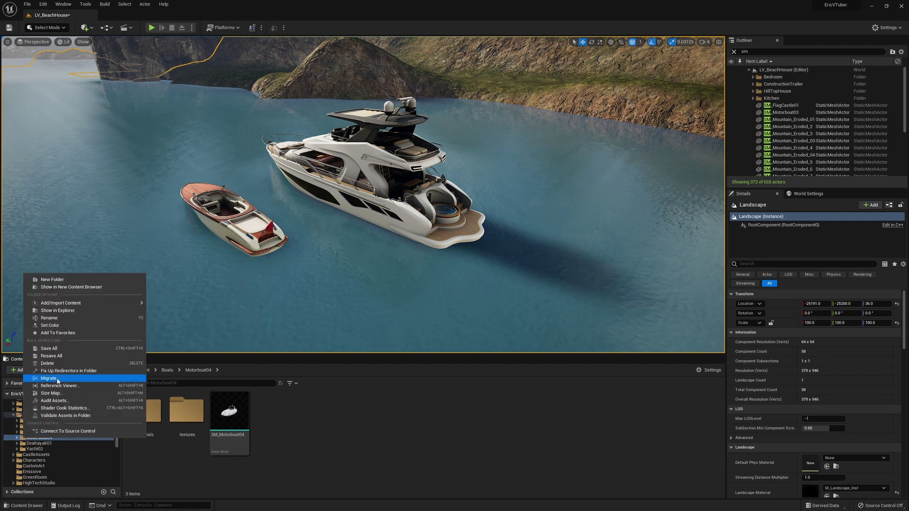
click(64, 365)
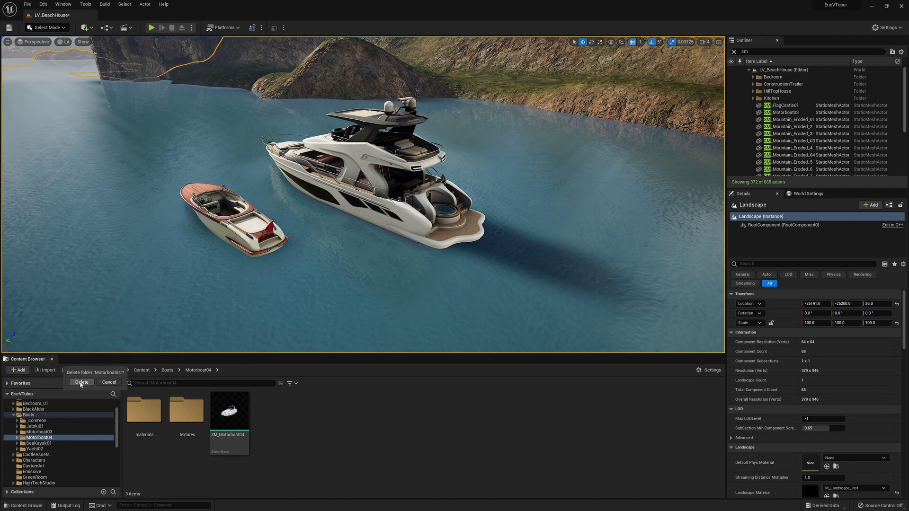
click(83, 383)
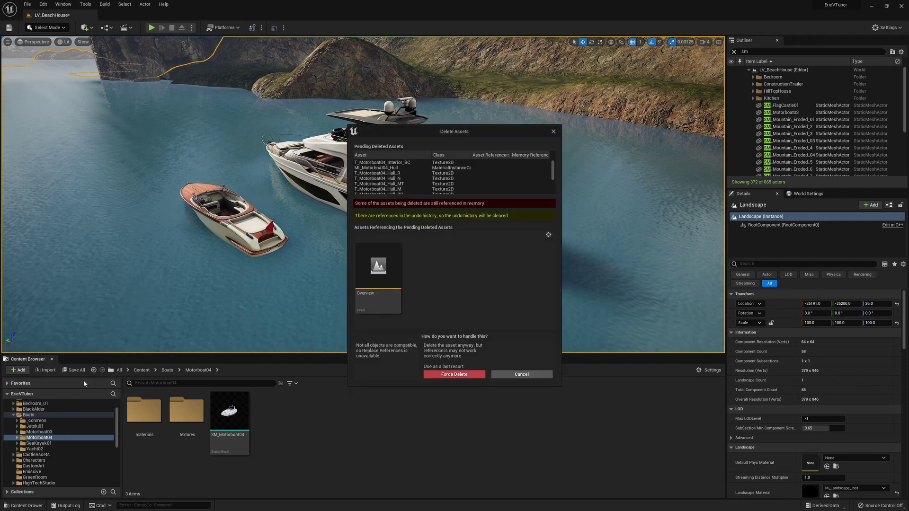
click(439, 374)
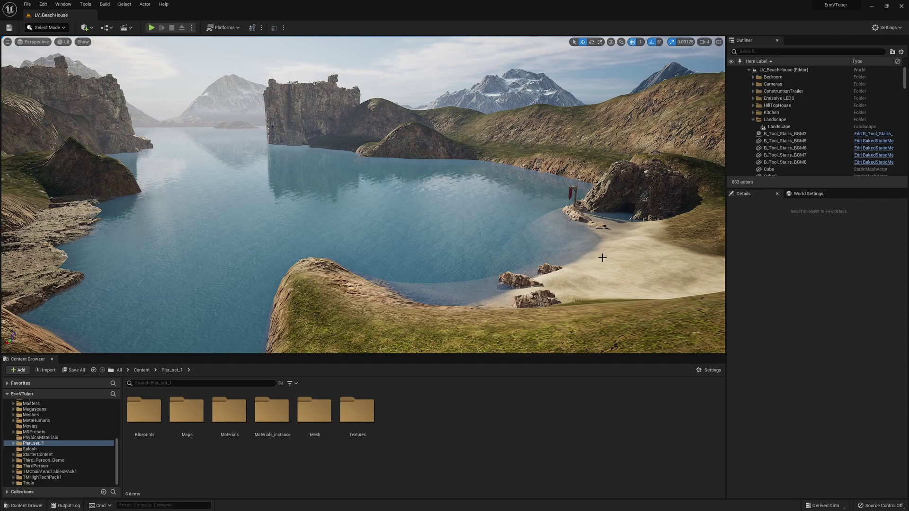
- Open the Pier_show level from the Maps folder of Pier_set_1 and look over its pier pieces
right_drag(602, 258, 583, 259)
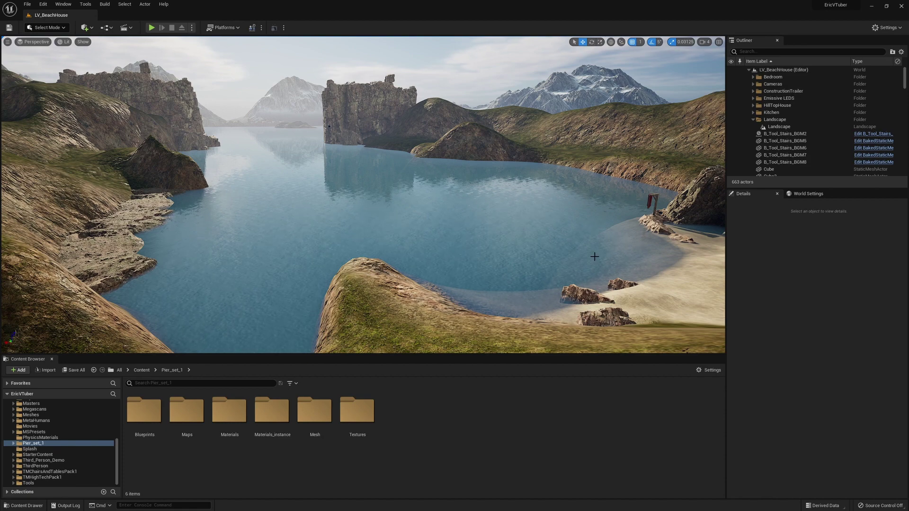
right_drag(569, 266, 603, 276)
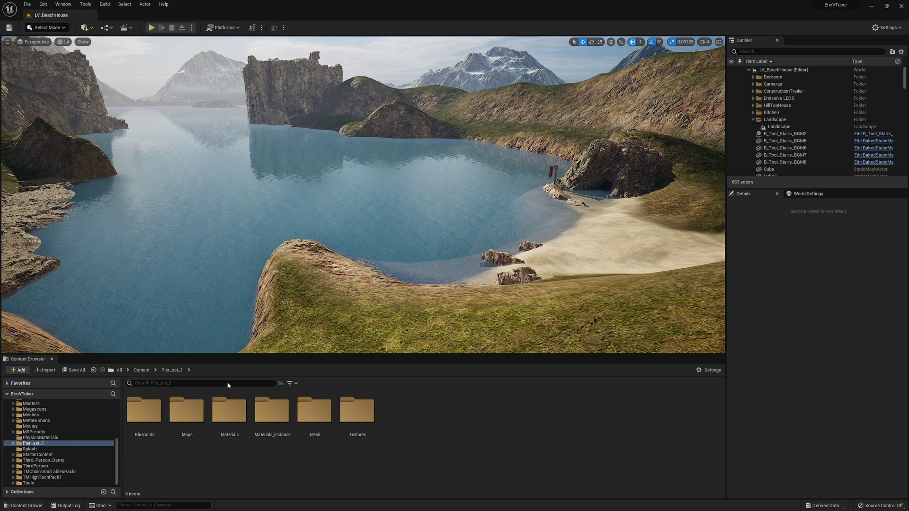
click(118, 471)
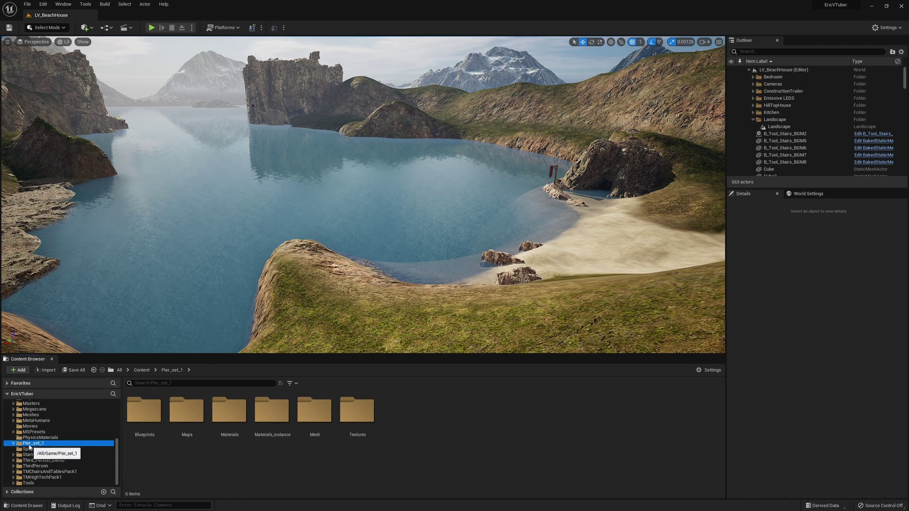
double_click(187, 417)
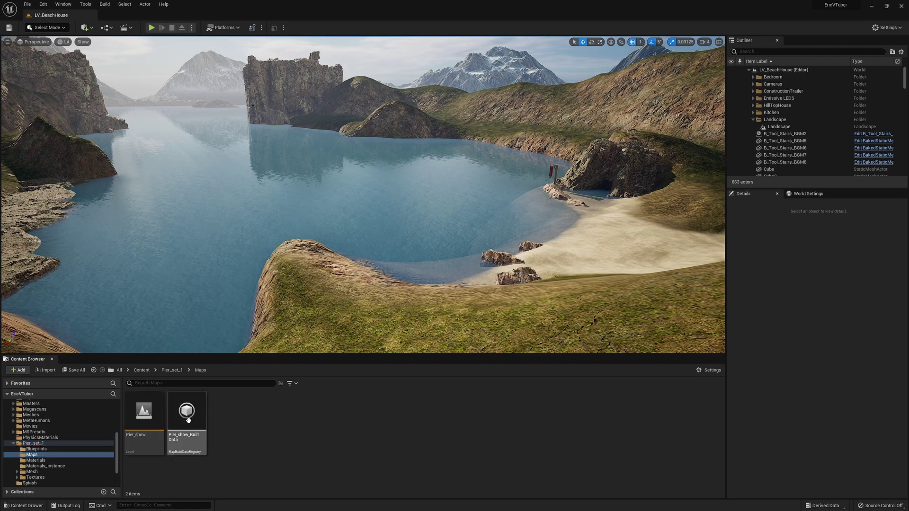
double_click(142, 416)
right_drag(350, 265, 420, 246)
key(s)
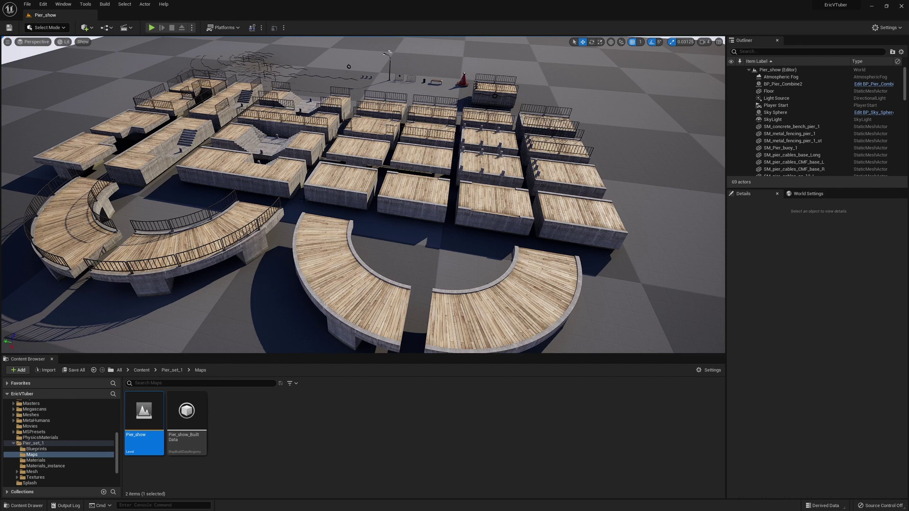
- Filter the whole Pier_set_1 folder by "mesh" and look through the pier meshes
drag(118, 452, 119, 414)
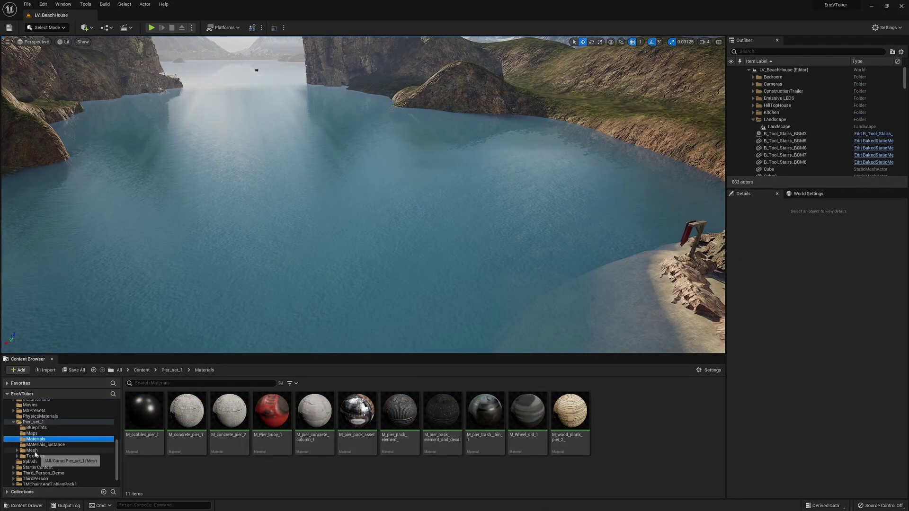
click(34, 452)
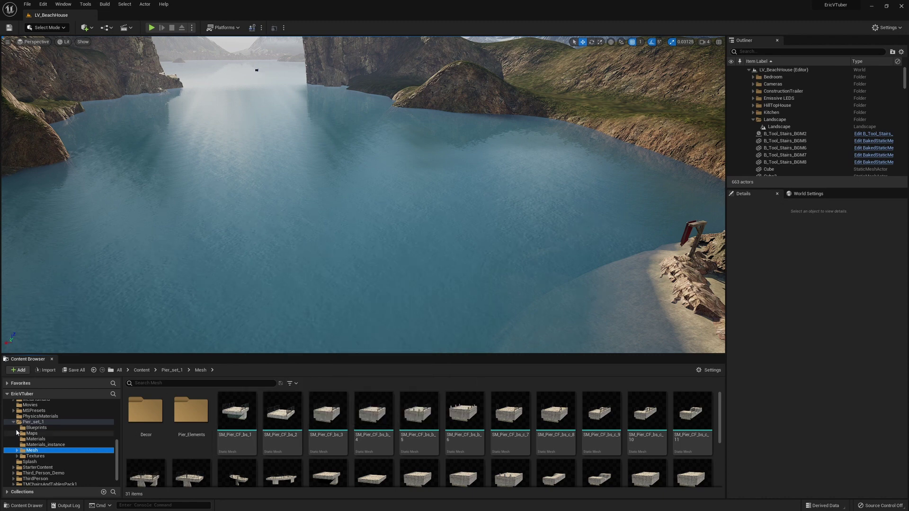
click(21, 422)
click(163, 383)
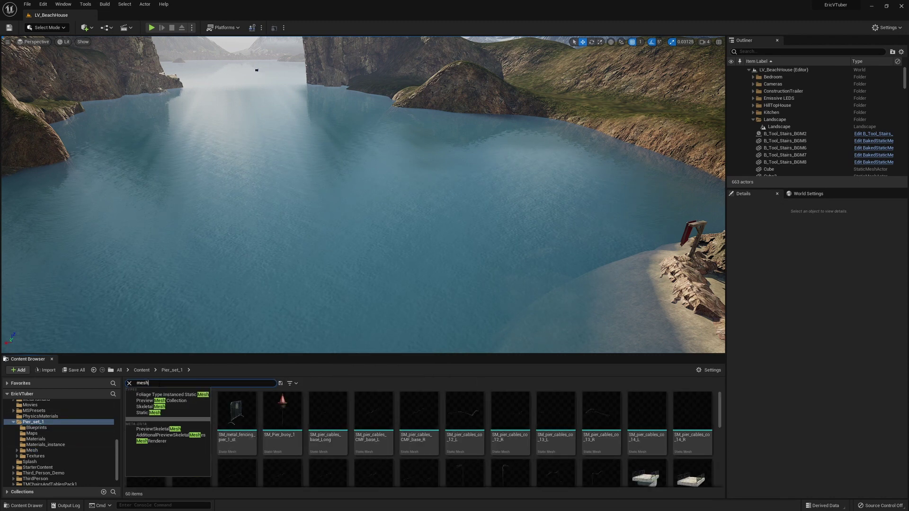
click(326, 366)
scroll(355, 394, down, 1)
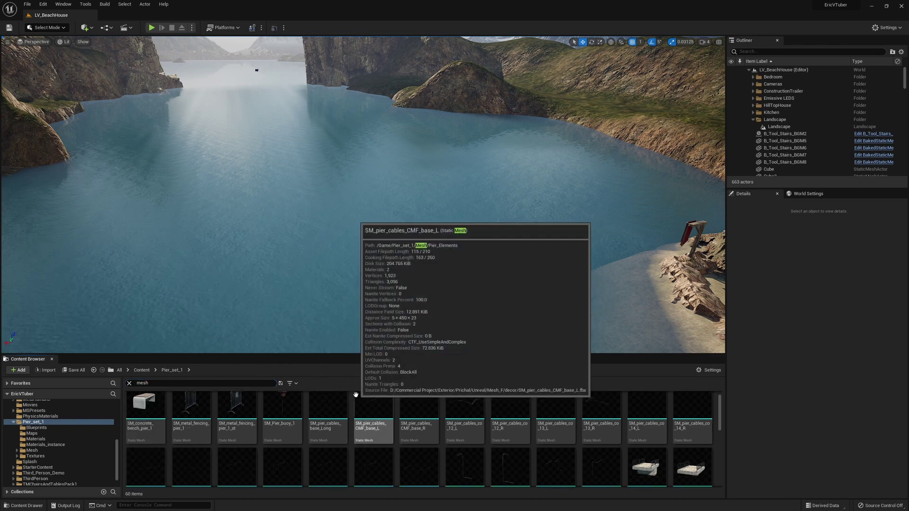
scroll(399, 424, down, 3)
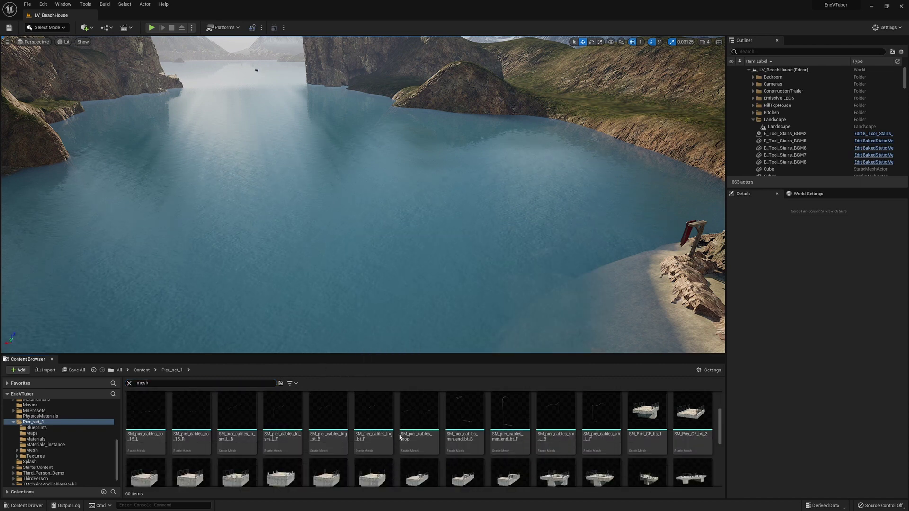
scroll(399, 437, down, 3)
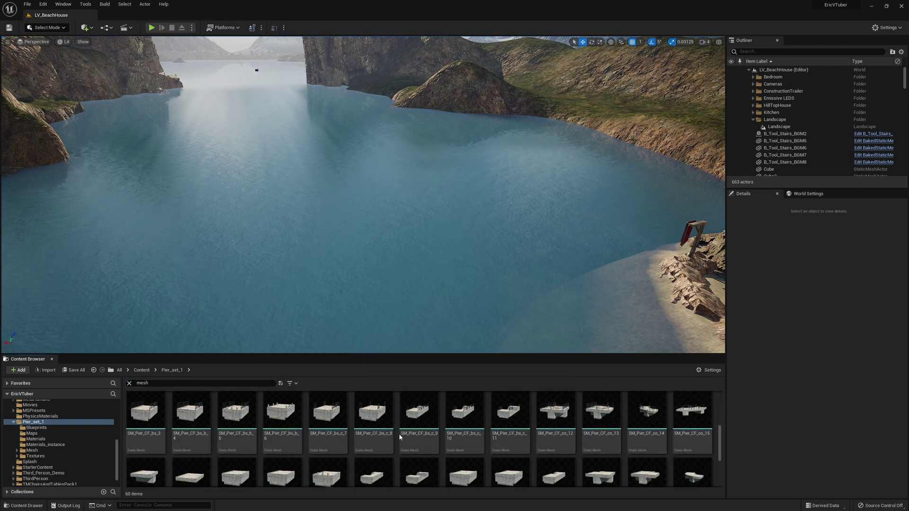
scroll(400, 437, down, 1)
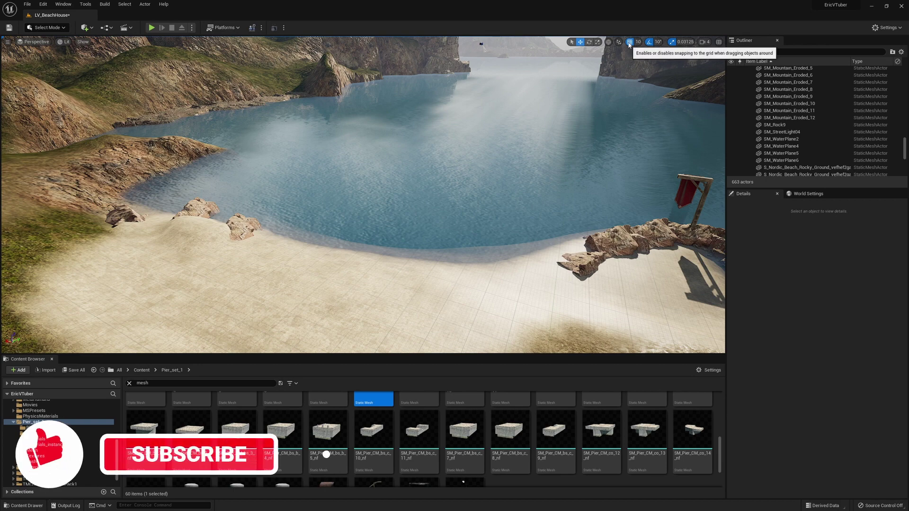
- Place the no-fence SM_Pier_CM meshes up to SM_Pier_CM_co_13_nf, together with SM_Pier_CF_bs_b_6, in the lake and view them up close
click(647, 428)
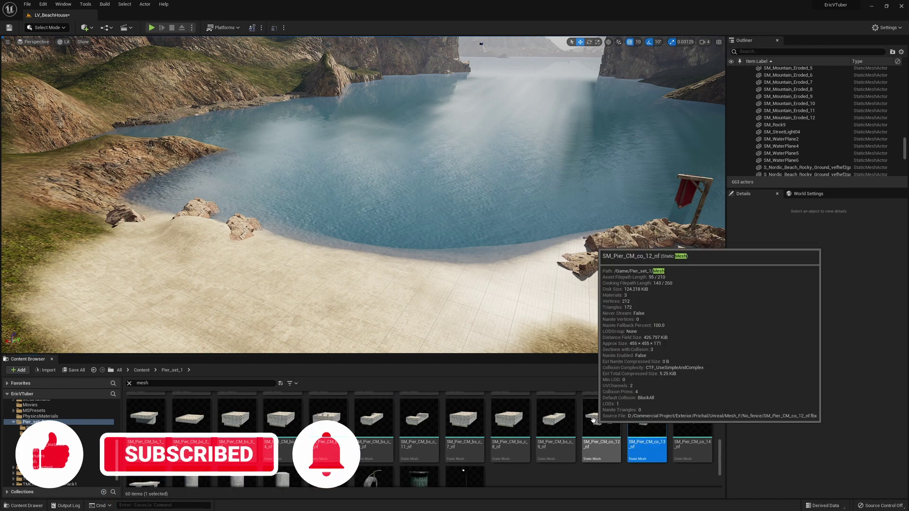
shift+click(541, 426)
ctrl+click(508, 428)
ctrl+click(456, 426)
ctrl+click(413, 425)
ctrl+click(368, 424)
ctrl+click(328, 423)
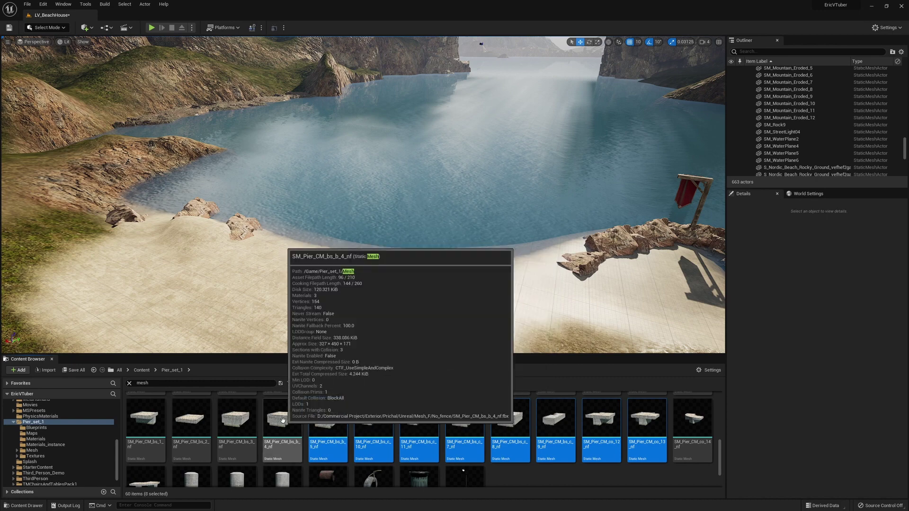
ctrl+click(284, 422)
ctrl+click(234, 421)
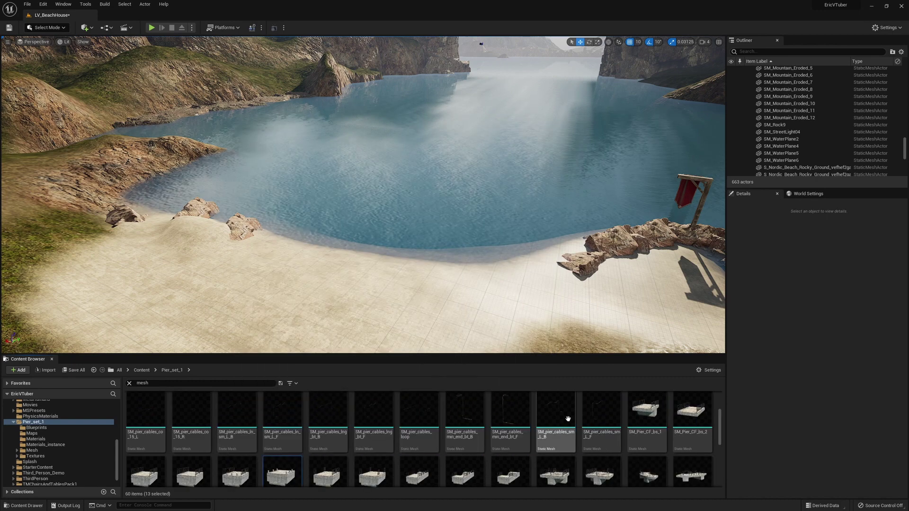
scroll(564, 422, up, 2)
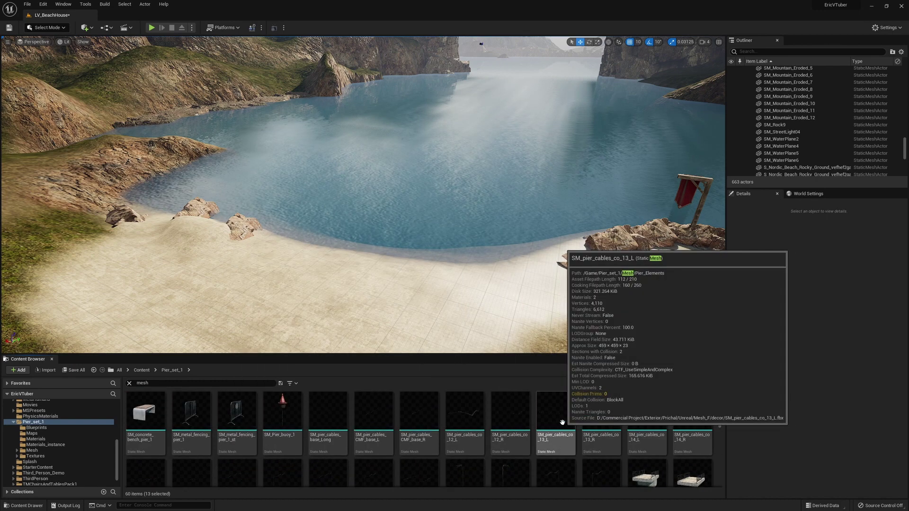
scroll(661, 420, down, 3)
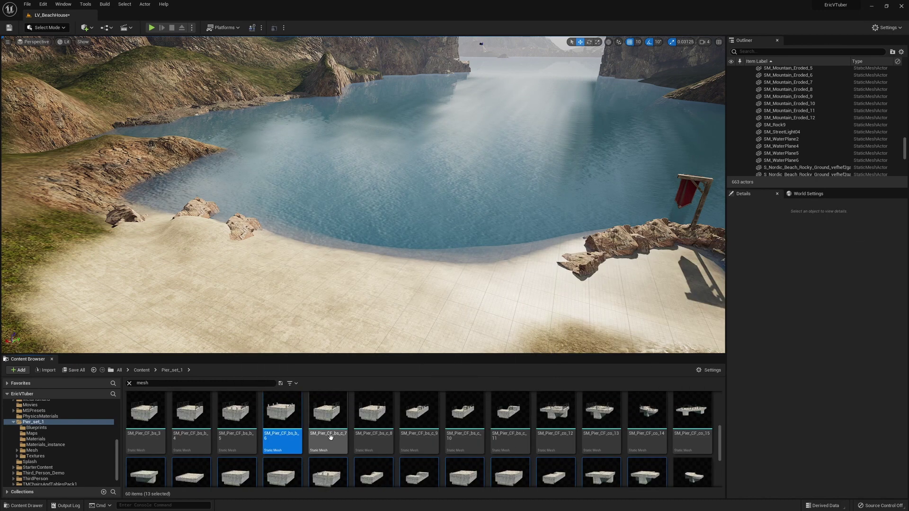
drag(284, 420, 371, 63)
click(374, 164)
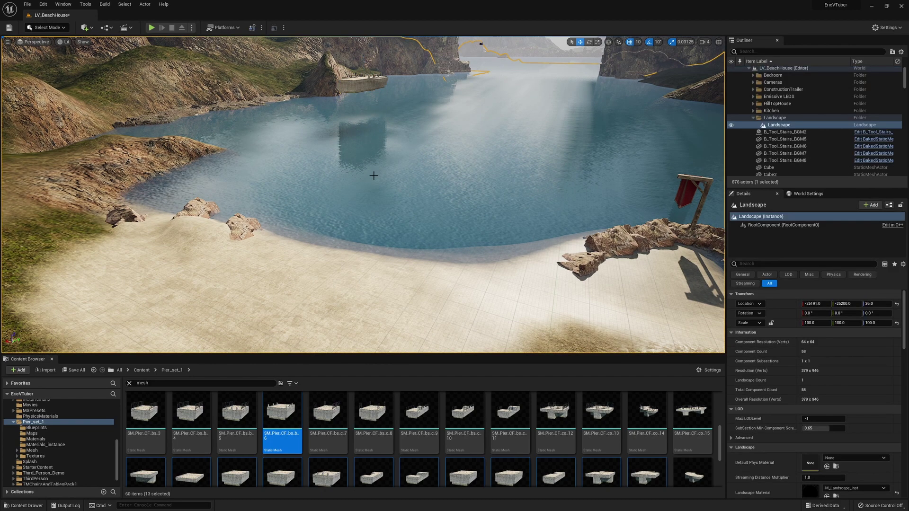
key(w)
right_drag(374, 175, 336, 169)
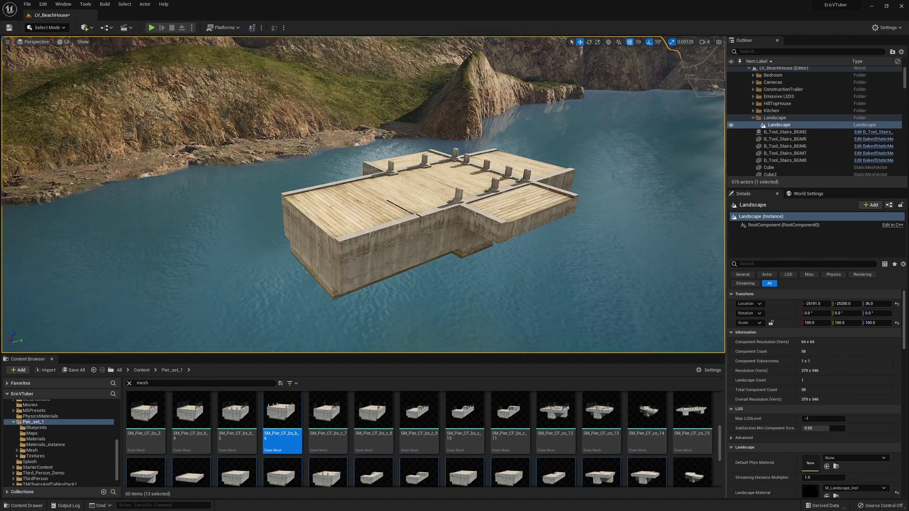
- Pull the stacked pier meshes apart across the lake, moving SM_Pier_CM_co_12_nf, SM_Pier_CM_bs_c_10_nf and their neighbours clear of the pile
click(457, 211)
drag(457, 211, 595, 187)
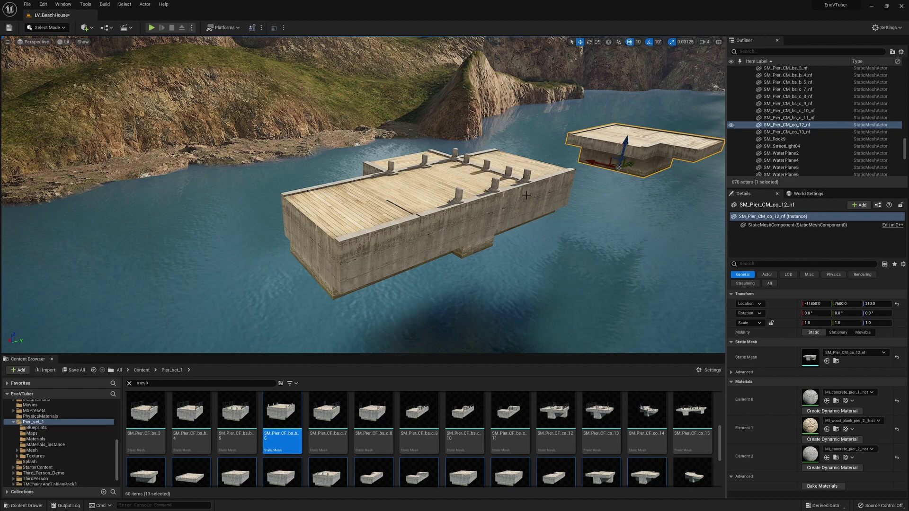
click(488, 201)
drag(415, 219, 564, 277)
click(483, 208)
drag(461, 210, 189, 284)
click(403, 227)
drag(416, 219, 673, 327)
scroll(164, 99, down, 3)
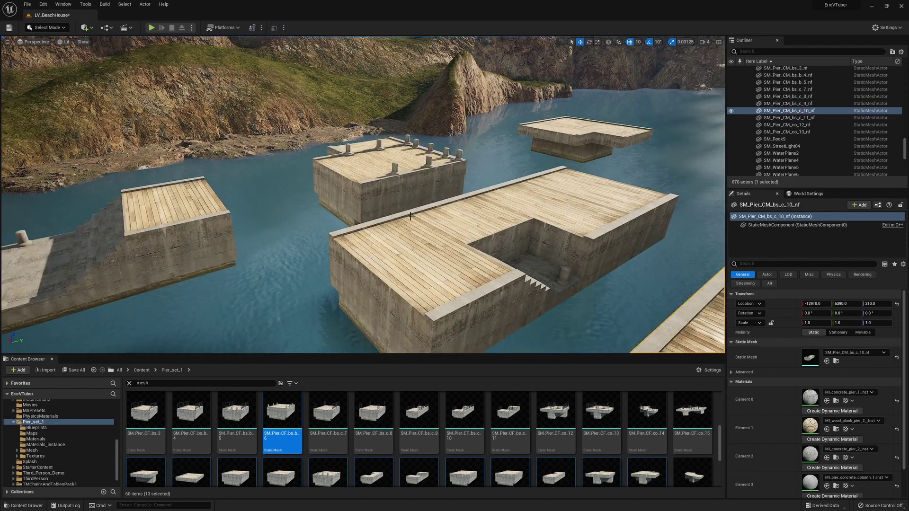
- Spread the remaining overlapping pier meshes out over the water, including SM_Pier_CM_bs_1_nf, so each piece stands separately
click(389, 187)
right_drag(402, 190, 327, 180)
click(388, 107)
right_drag(408, 116, 426, 189)
click(521, 263)
drag(492, 232, 601, 204)
click(521, 265)
drag(502, 247, 634, 320)
click(521, 265)
drag(473, 246, 283, 283)
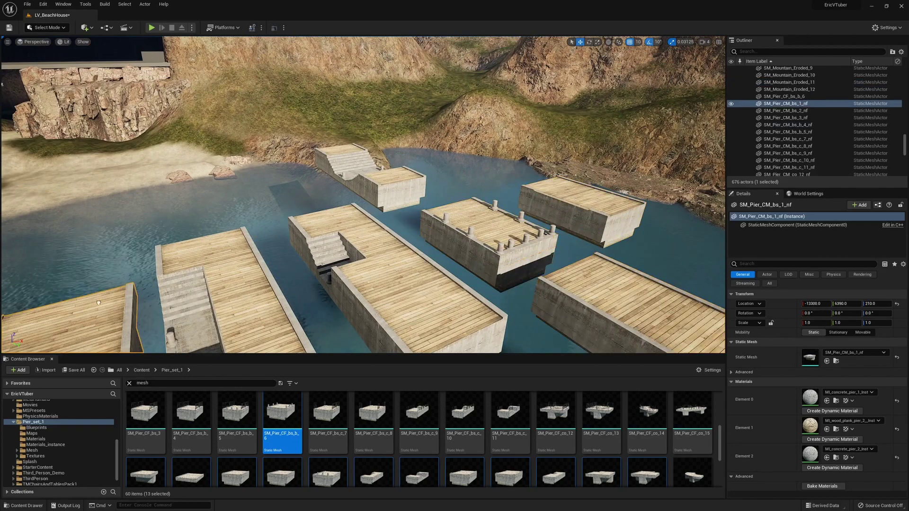
- Inspect SM_Pier_CM_bs_b_5_nf up close and separate SM_Pier_CM_bs_2_nf from the neighbouring pieces
click(203, 239)
key(f)
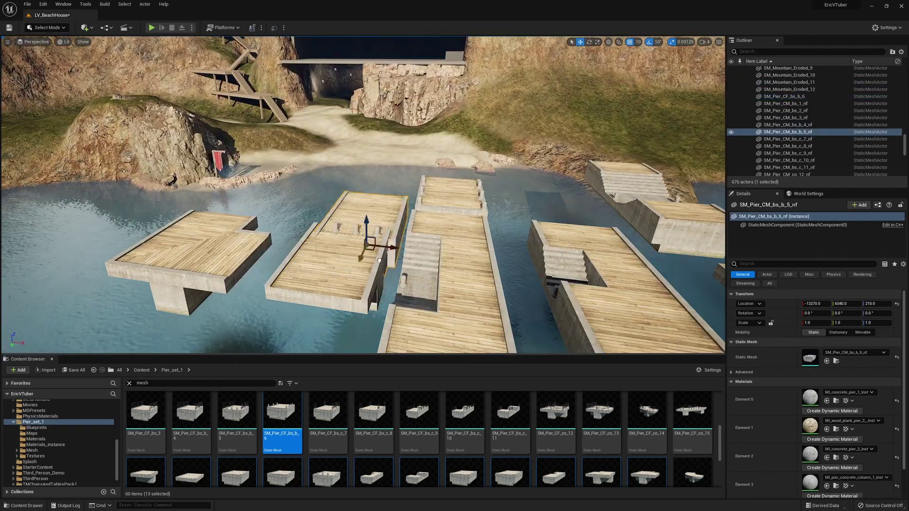
right_drag(402, 227, 440, 237)
click(388, 216)
drag(358, 226, 346, 232)
right_drag(379, 222, 426, 255)
mouse_move(423, 323)
right_down()
mouse_move(460, 334)
mouse_move(422, 323)
right_up()
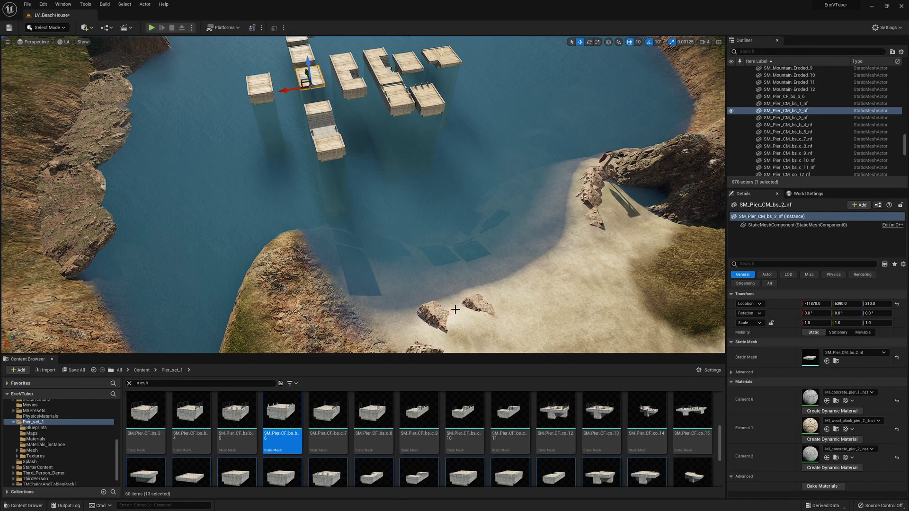
- Move SM_Pier_CM_bs_c_7_nf to the beach between the two rocks, at location -12700, 3160, -420, as the start of the pier
click(259, 89)
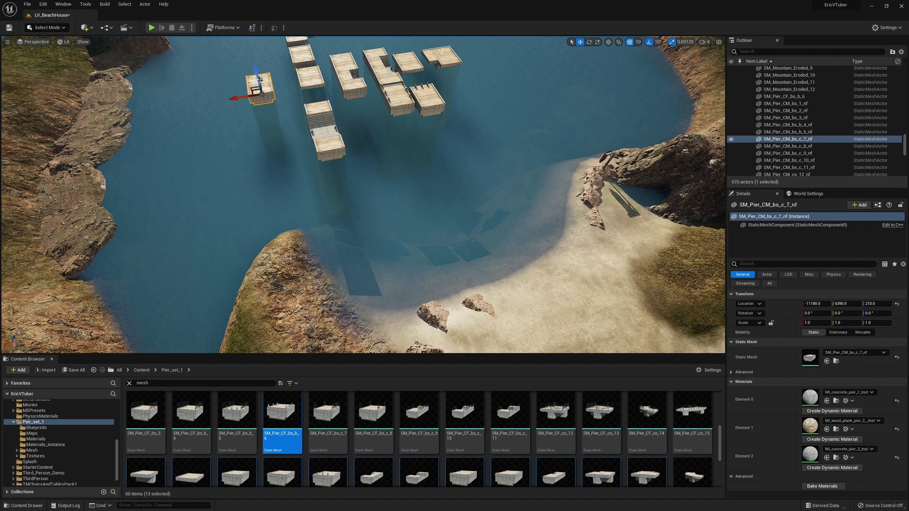
mouse_move(260, 79)
mouse_down()
mouse_move(261, 218)
mouse_move(397, 206)
mouse_move(408, 231)
mouse_move(422, 220)
mouse_move(446, 266)
mouse_move(450, 279)
mouse_move(434, 291)
mouse_up()
key(w)
right_drag(433, 291, 408, 303)
key(q)
right_drag(502, 227, 487, 242)
drag(390, 148, 385, 191)
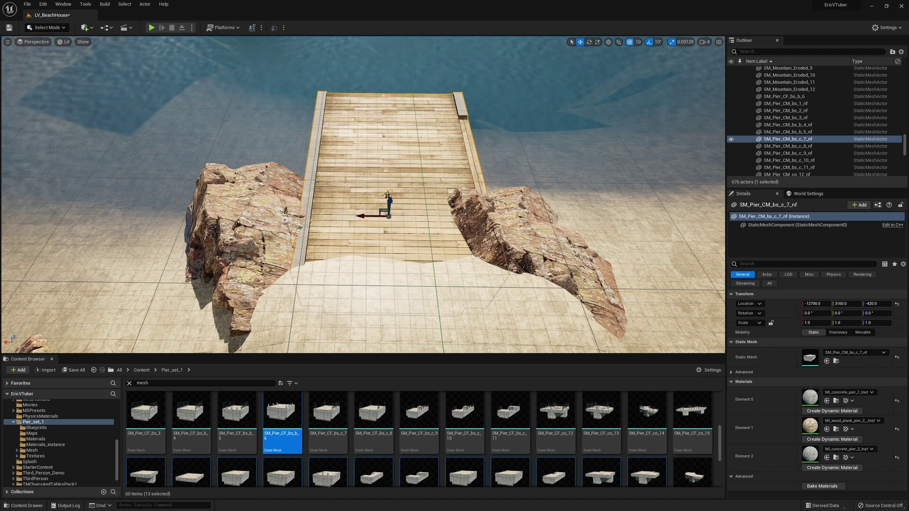
- Check how the first pier piece sits between the two beach rocks and in the water
click(578, 240)
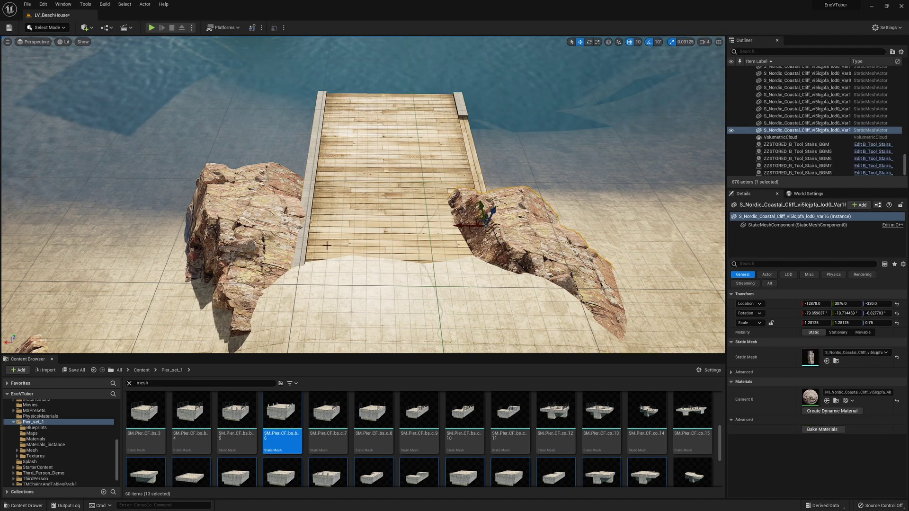
key(w)
right_drag(214, 242, 388, 209)
click(185, 239)
right_drag(199, 240, 175, 194)
key(s)
right_drag(241, 195, 241, 195)
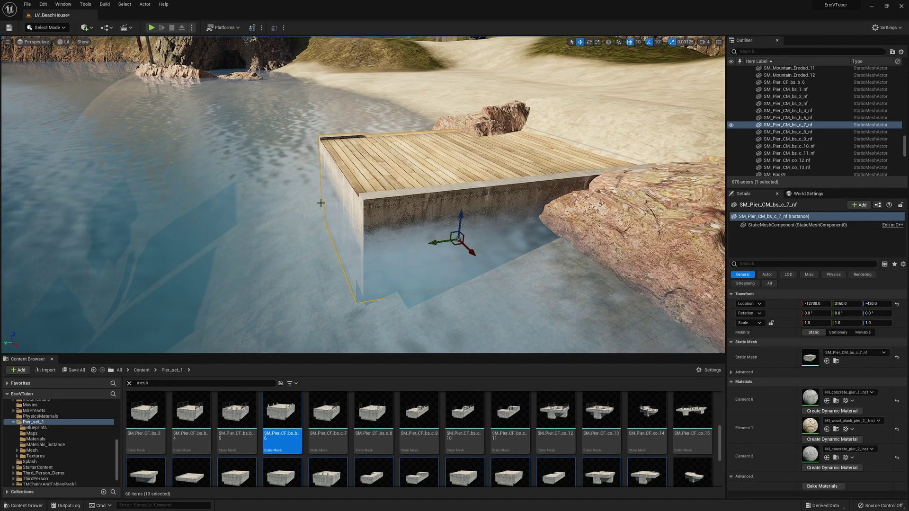
- Raise SM_Pier_CM_bs_3_nf out of the water to about Z -367 and move it against the shore piece at about Y 3628
key(w)
right_drag(321, 203, 327, 204)
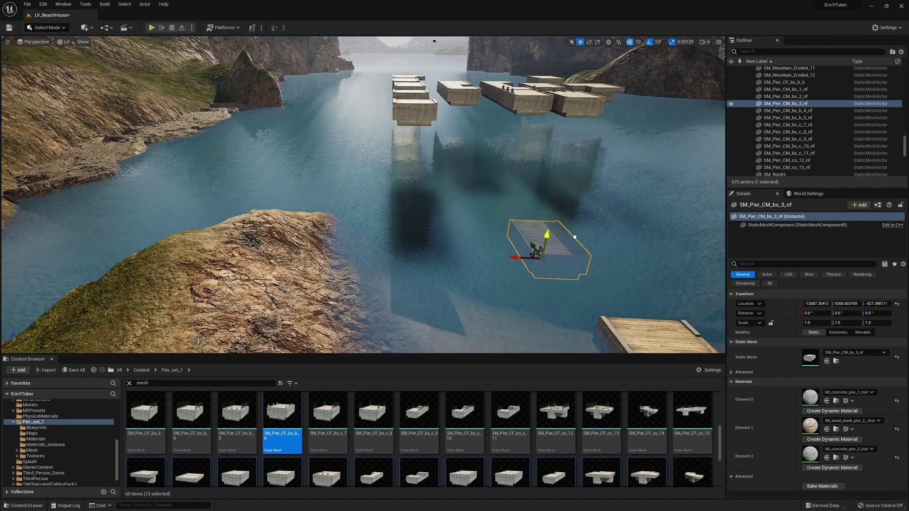
key(w)
right_drag(327, 204, 462, 222)
key(w)
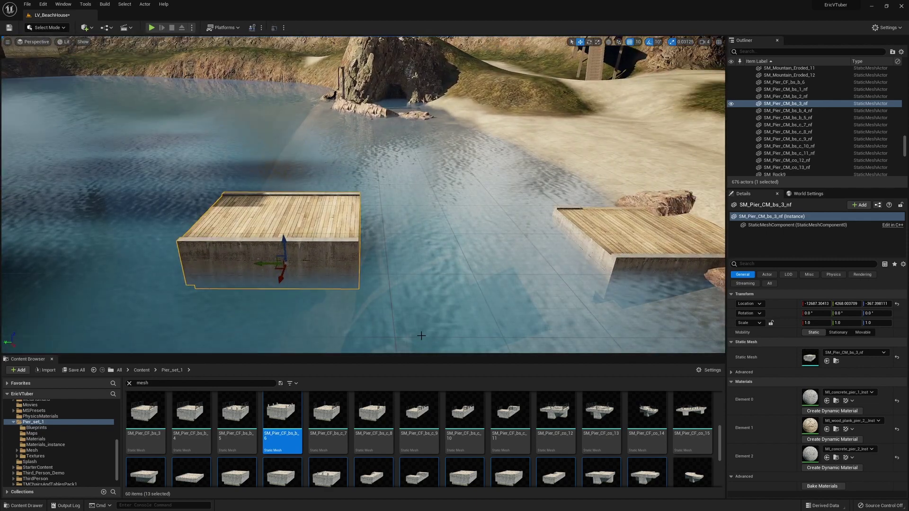
drag(262, 262, 435, 265)
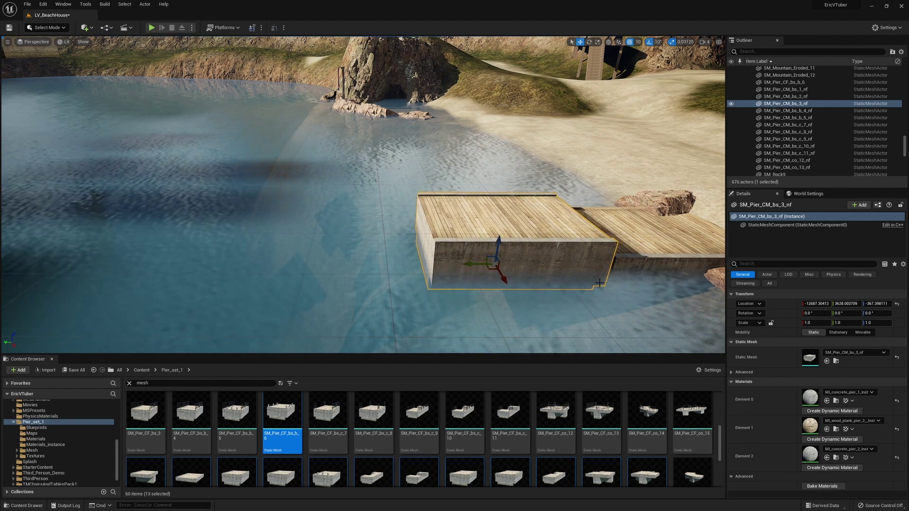
- Line up further pier pieces outward from the beach, with SM_Pier_CM_bs_1_nf moved to X -12750
mouse_move(614, 283)
right_down()
mouse_move(626, 292)
mouse_move(616, 285)
right_up()
key(s)
mouse_move(445, 251)
right_down()
mouse_move(453, 249)
mouse_move(444, 251)
right_up()
key(w)
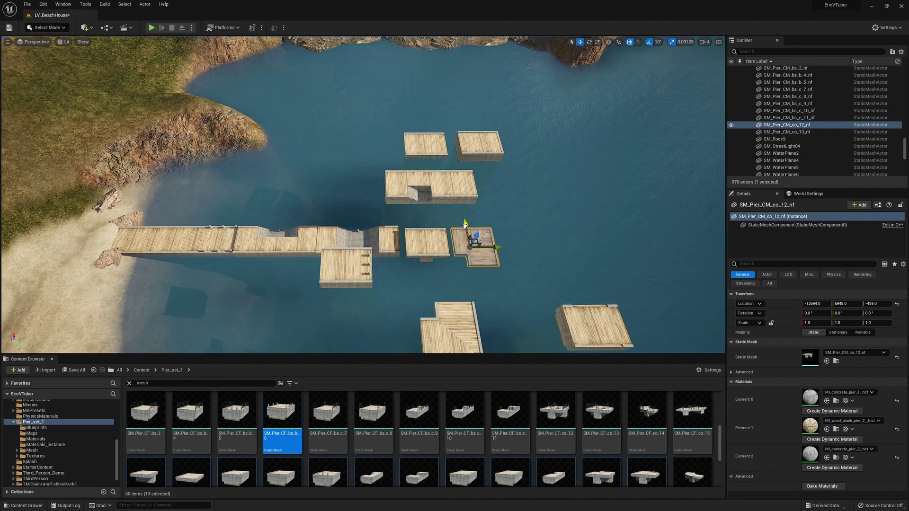
click(426, 233)
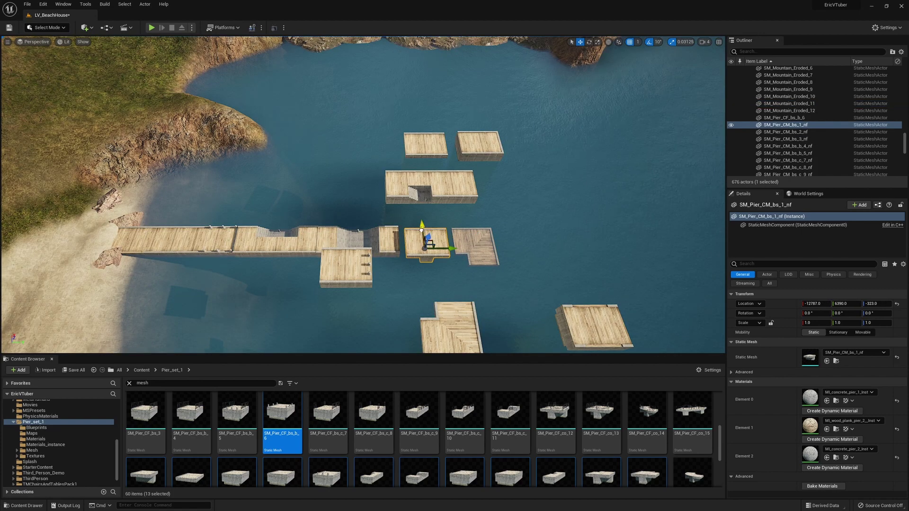
drag(421, 229, 423, 227)
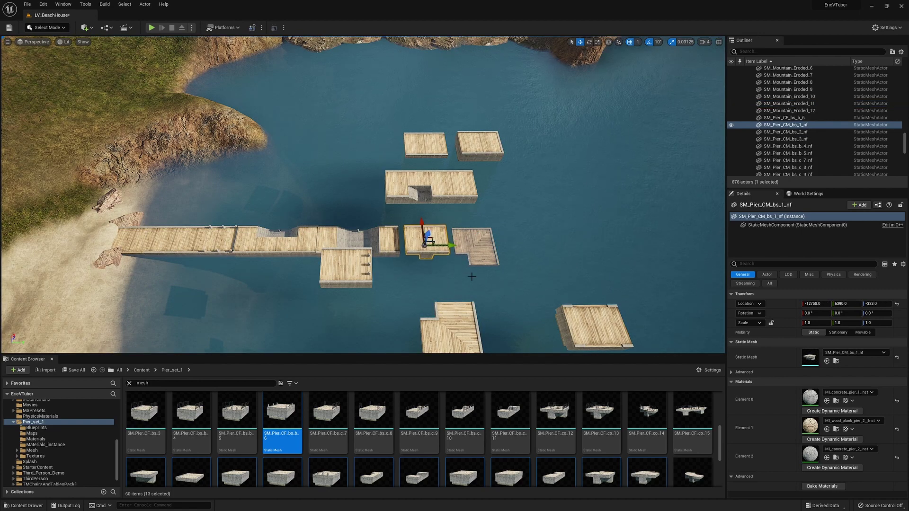
right_drag(507, 287, 403, 289)
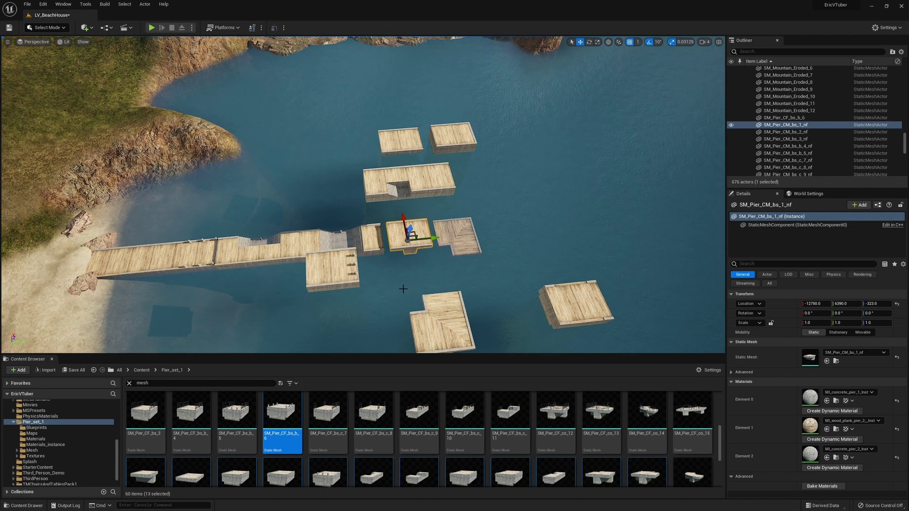
- Duplicate SM_Pier_CF_bs_b_6 and place the copy next to the L-shaped corner piece at the pier's far end
click(202, 255)
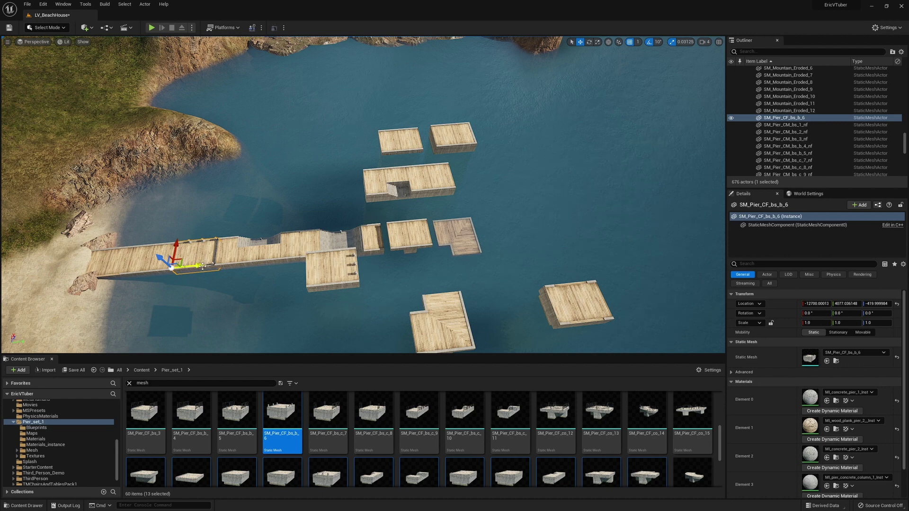
alt+drag(193, 267, 550, 266)
key(e)
key(w)
drag(543, 232, 461, 240)
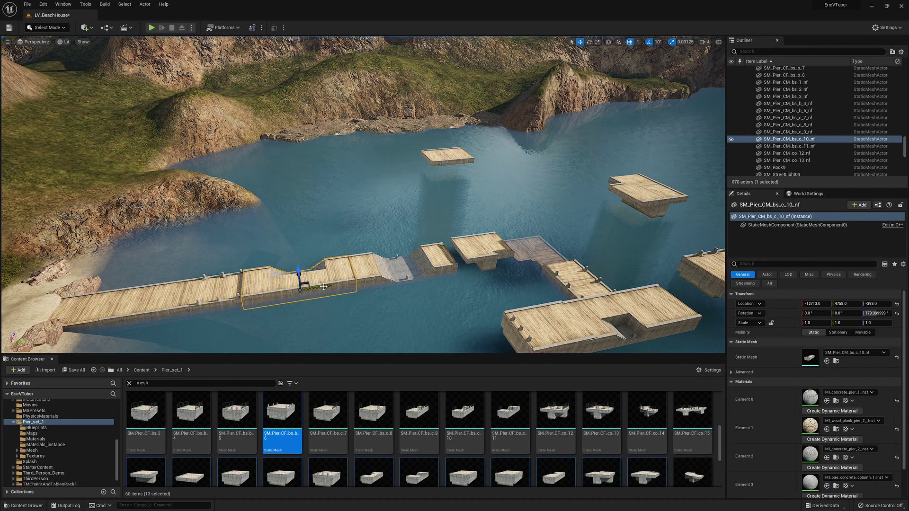
- Duplicate SM_Pier_CM_bs_c_10_nf and move the copy out past the long pier section to X -14048, Y 8177
alt+drag(324, 286, 638, 263)
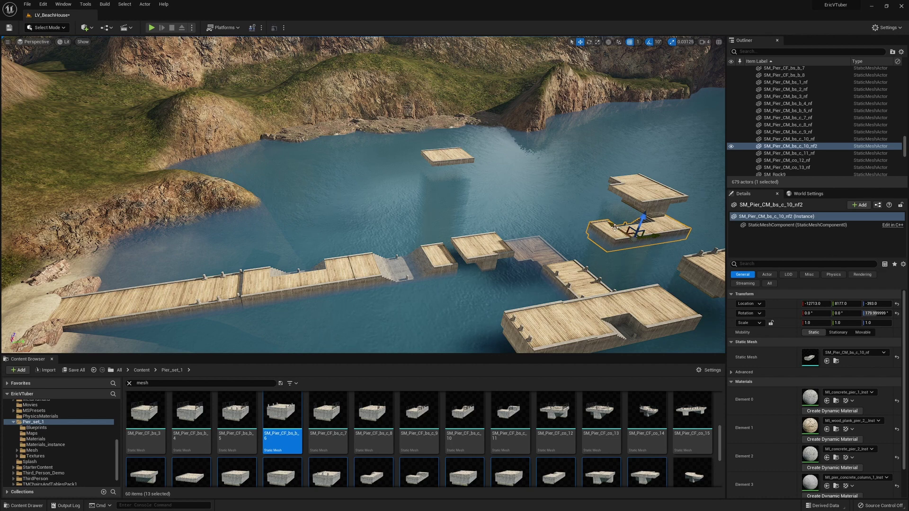
drag(614, 227, 696, 289)
key(f)
drag(479, 220, 489, 224)
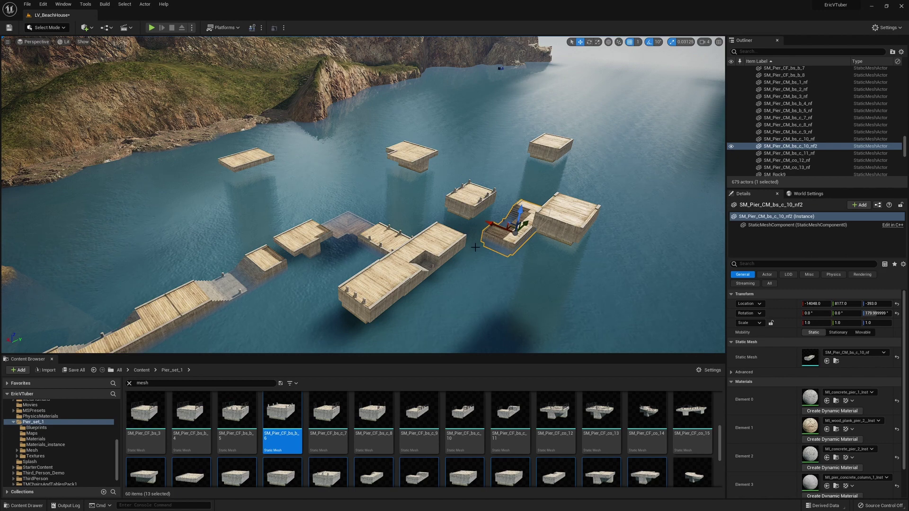
- Rotate the copied SM_Pier_CM_bs_c_10_nf2 by 180 degrees and move it to X -13699, toward the outer pier line
click(589, 43)
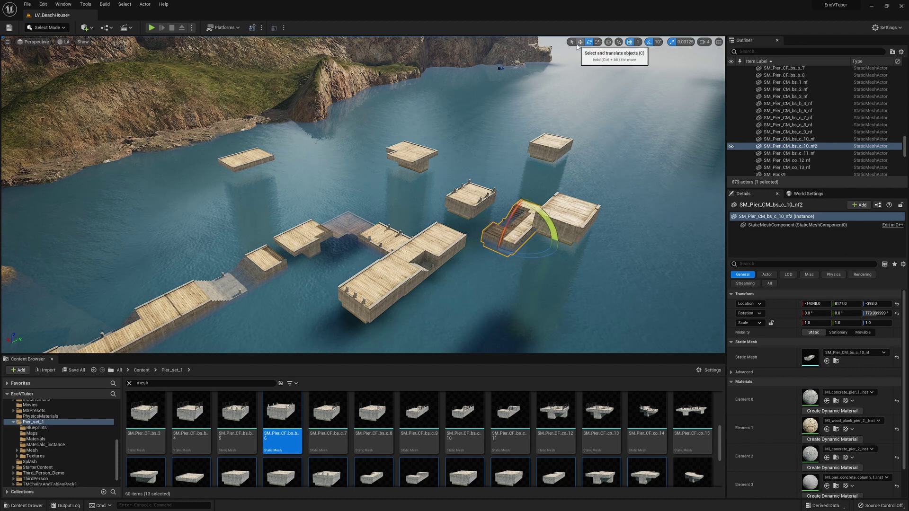
drag(545, 257, 571, 244)
key(w)
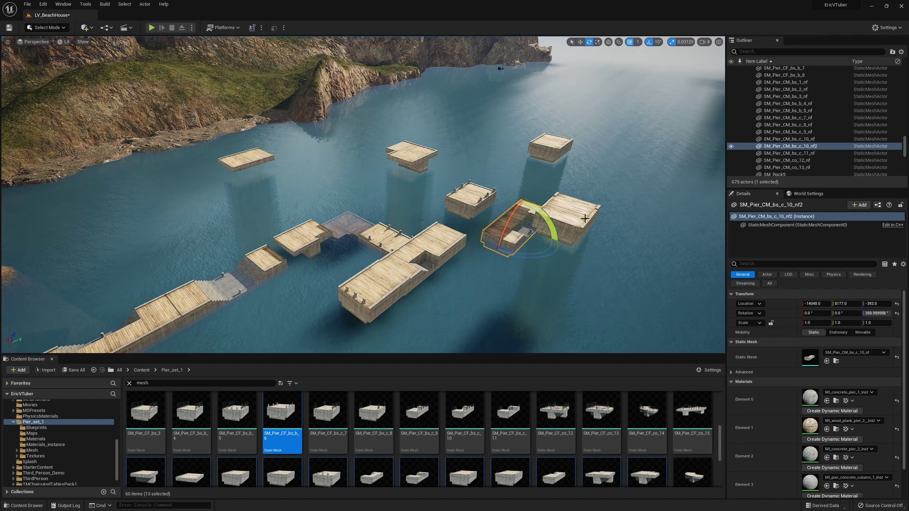
key(e)
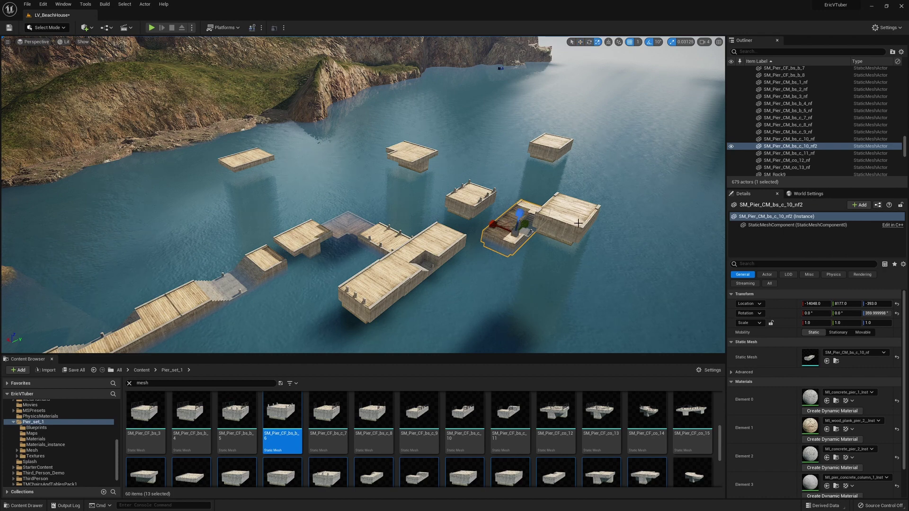
key(r)
key(w)
drag(521, 230, 471, 217)
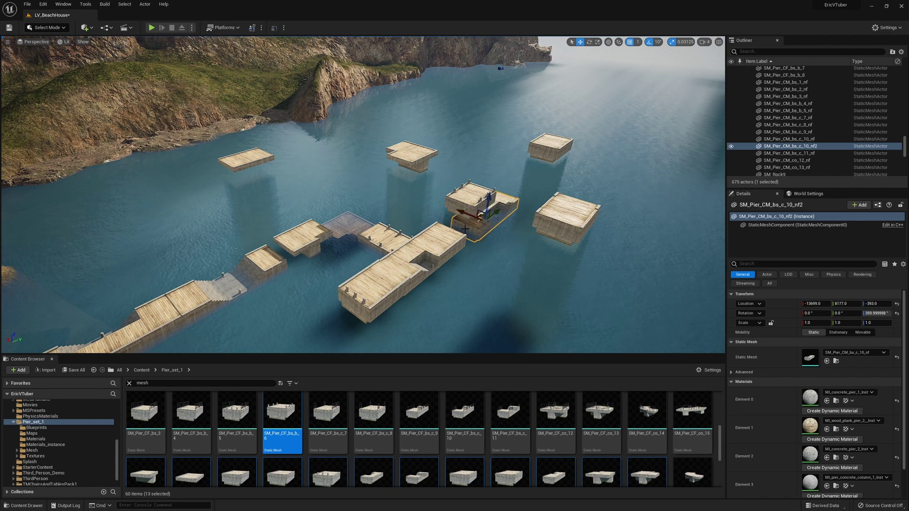
- Lower SM_Pier_CF_bs_b_8 to the pier deck level and move SM_Pier_CM_bs_c_10_nf2 against it at X -13615, Y 8598
click(475, 190)
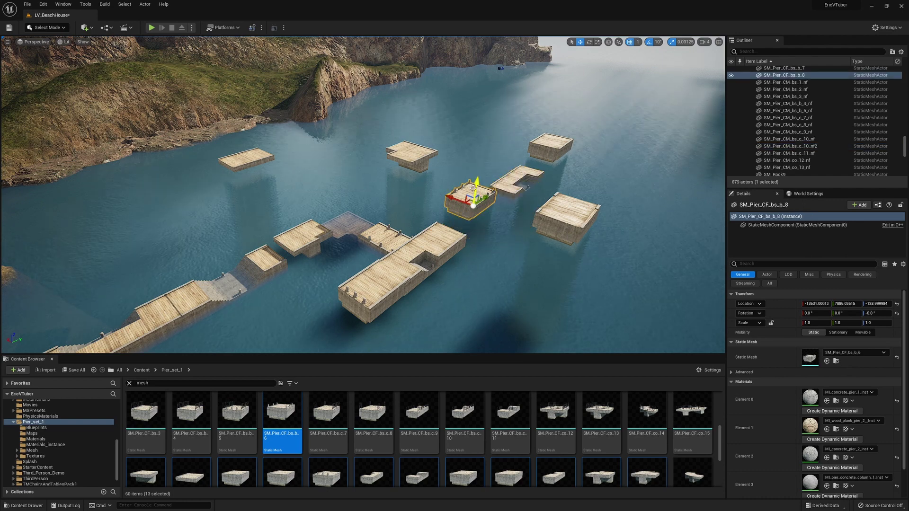
drag(475, 187, 472, 210)
click(518, 189)
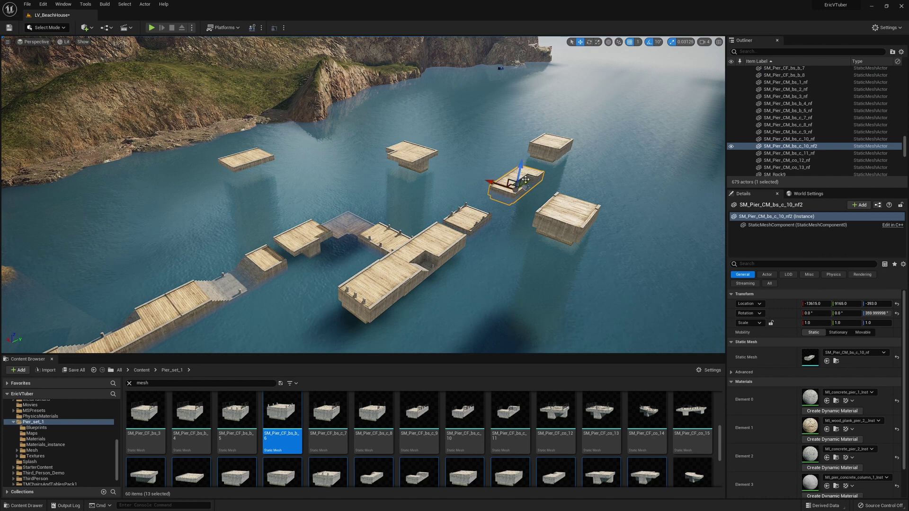
drag(526, 180, 507, 198)
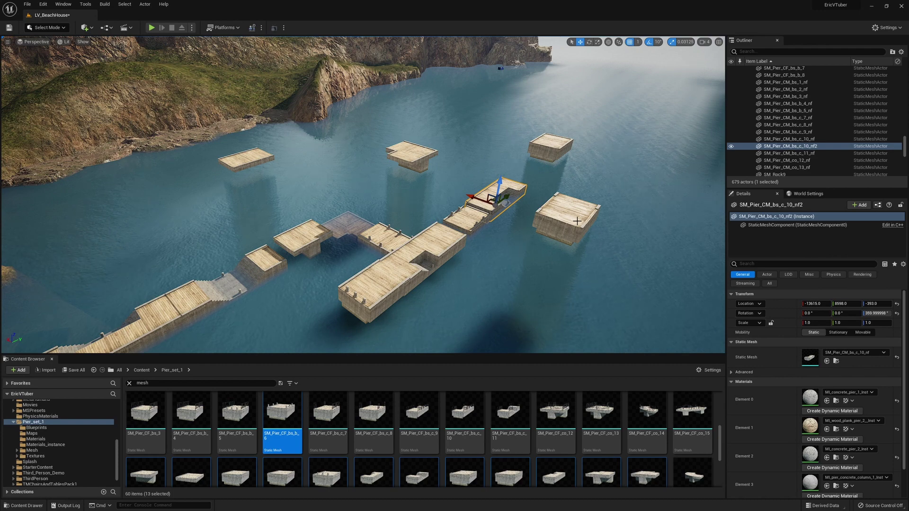
- Place SM_Pier_CM_bs_c_8_nf and the last square piece at the pier's outer end, and delete the leftover SM_Pier_CM_bs_2_nf and SM_Pier_CM_co_13_nf
click(577, 222)
drag(551, 222, 527, 182)
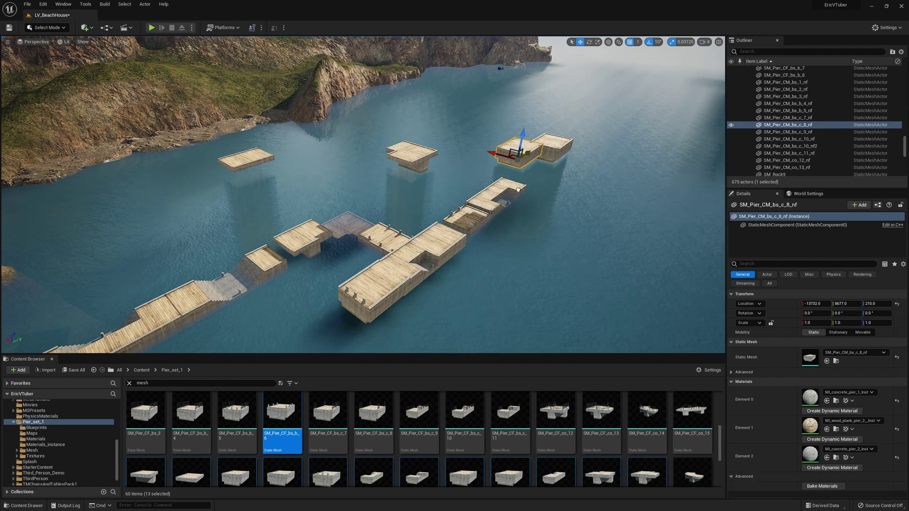
drag(519, 138, 540, 166)
click(553, 149)
right_drag(562, 217, 605, 188)
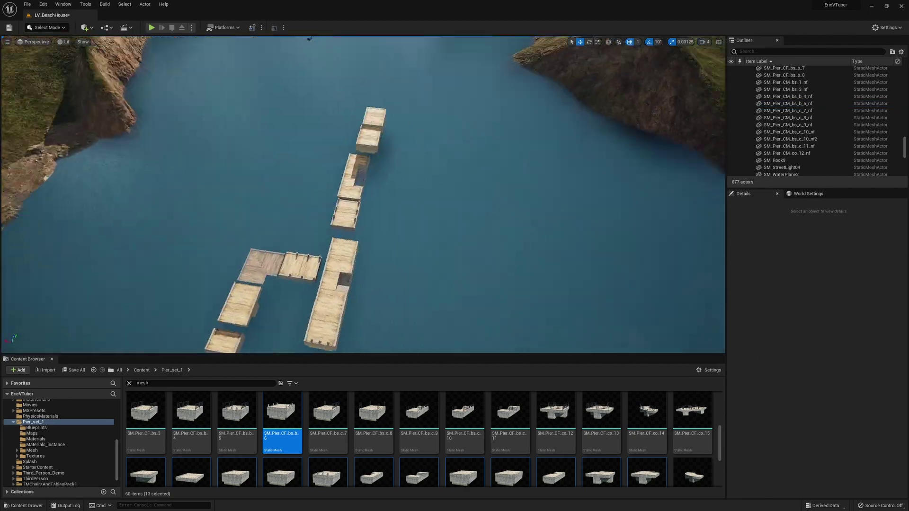
right_drag(363, 194, 349, 177)
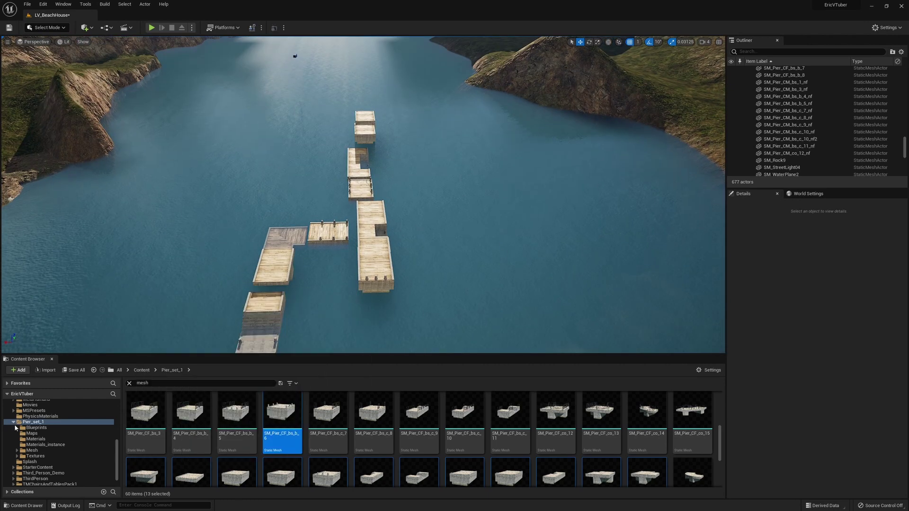
- Place SM_Yacht02 from the Boats folder in the lake alongside the outer pier, at location -14369, 8908, -348
click(14, 423)
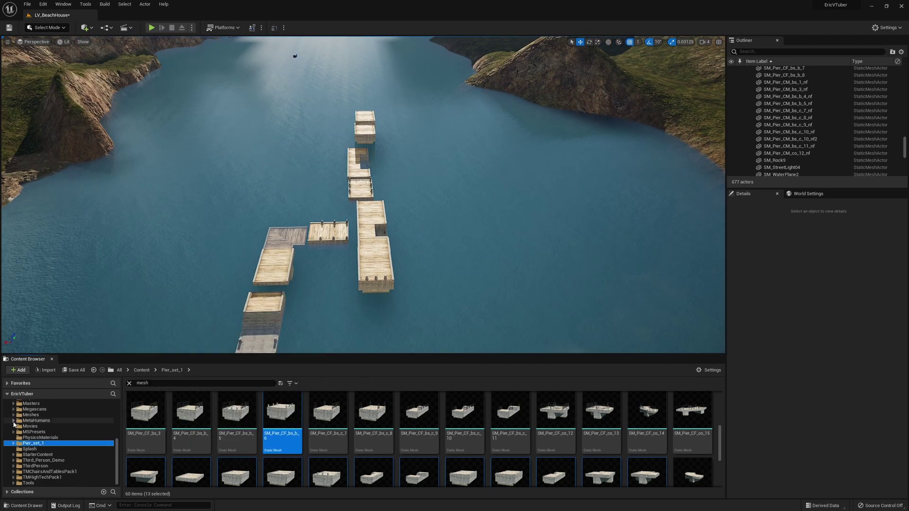
scroll(89, 462, up, 5)
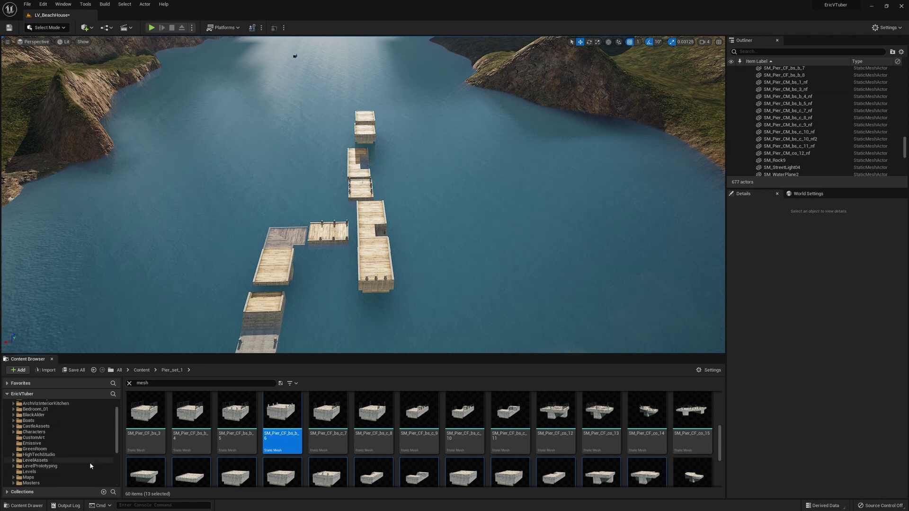
click(29, 432)
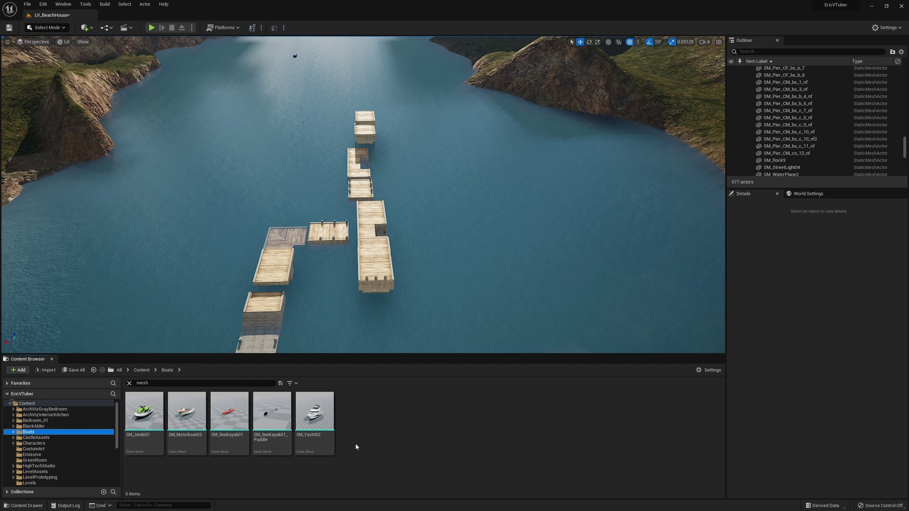
drag(315, 412, 494, 241)
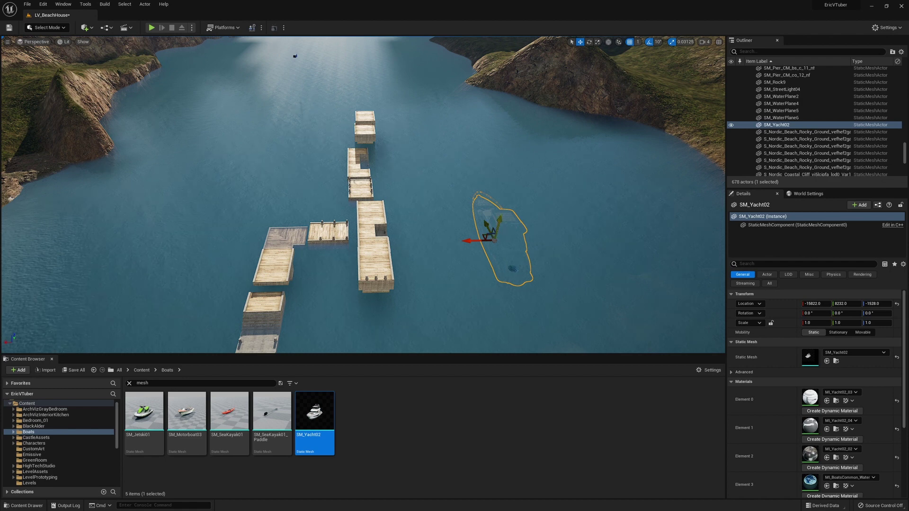
drag(497, 228, 403, 151)
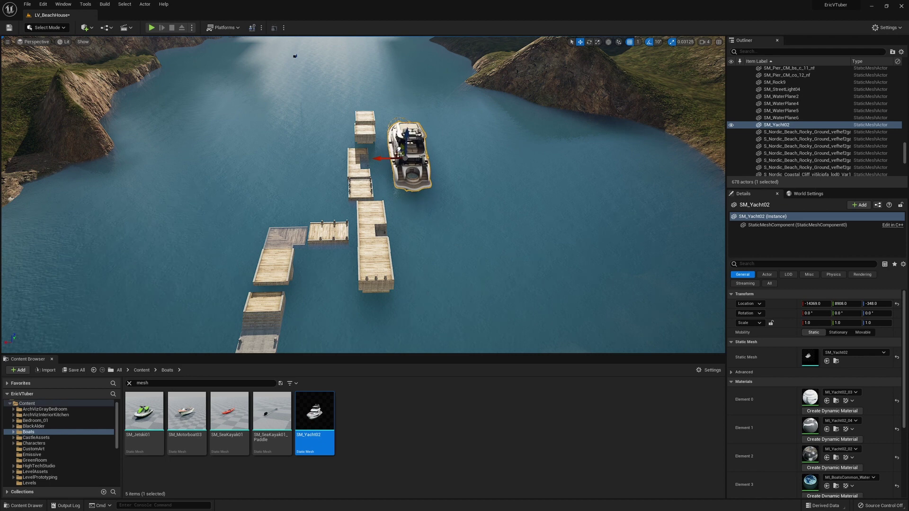
- Place SM_Motorboat03 in the water beside the inner pier, at location -12410, 5766, -251
right_drag(402, 151, 377, 152)
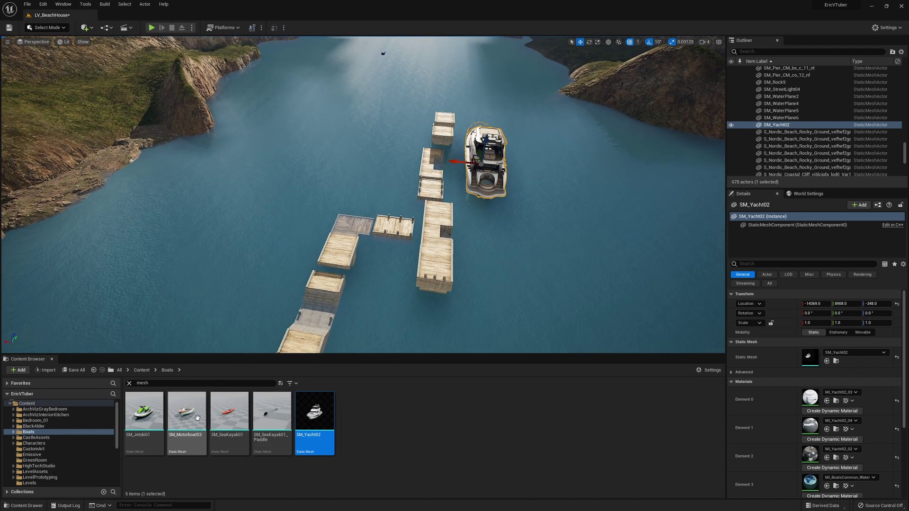
drag(187, 411, 289, 259)
drag(309, 214, 266, 295)
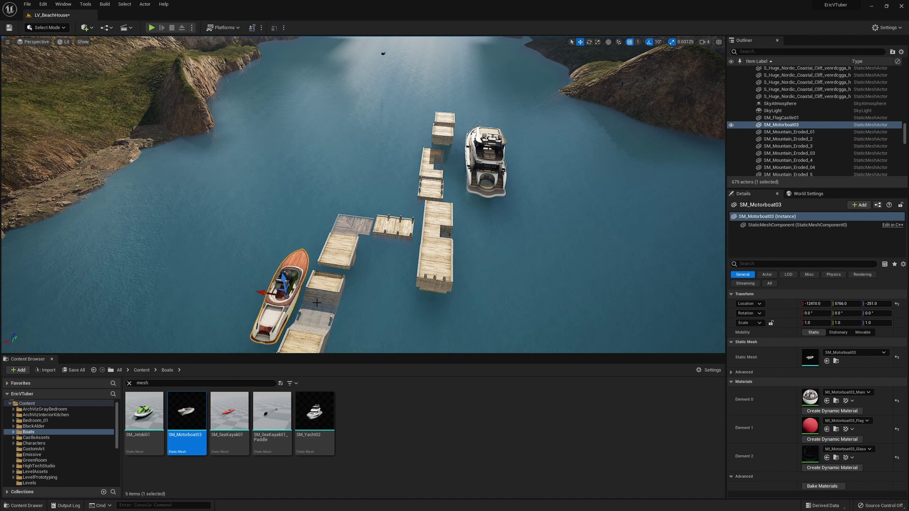
- Place two SM_Jetski01 meshes on opposite sides of the inner pier, at X -13000 and X -12455
mouse_move(342, 302)
right_down()
mouse_move(326, 301)
mouse_move(360, 307)
mouse_move(335, 307)
right_up()
key(s)
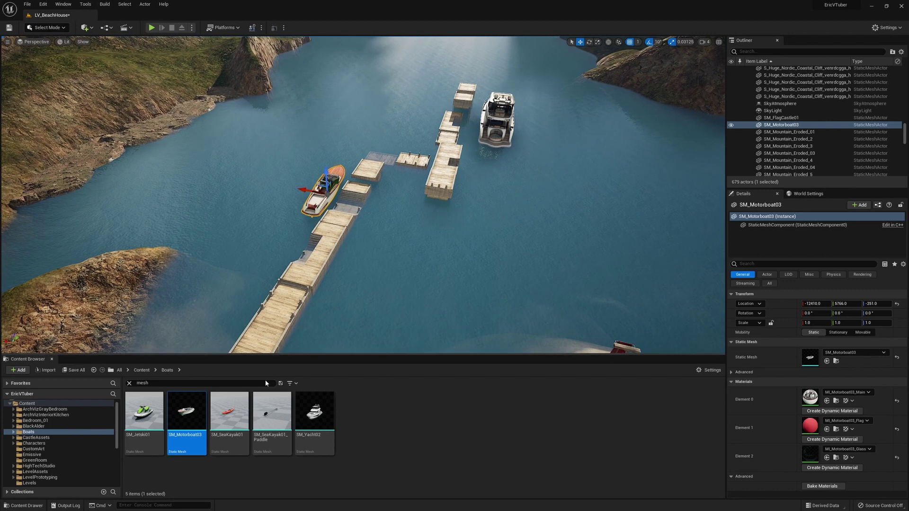
drag(144, 411, 367, 197)
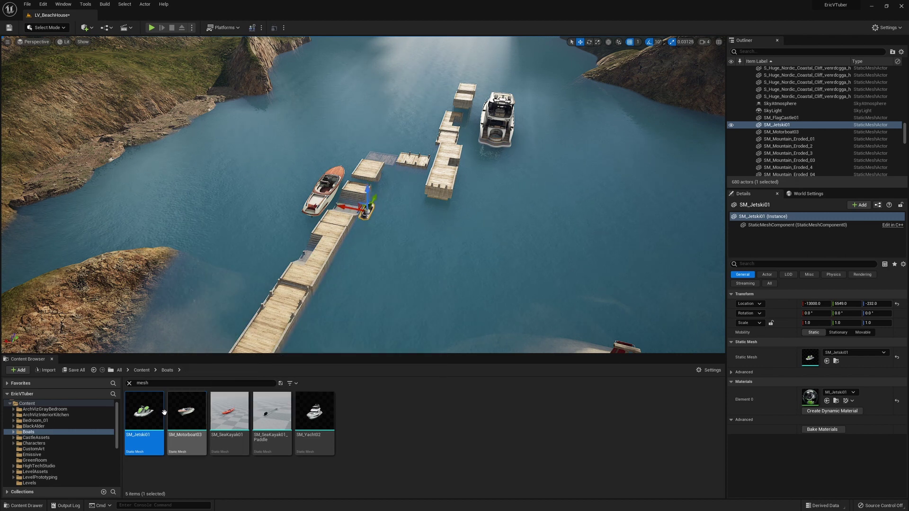
drag(144, 411, 273, 252)
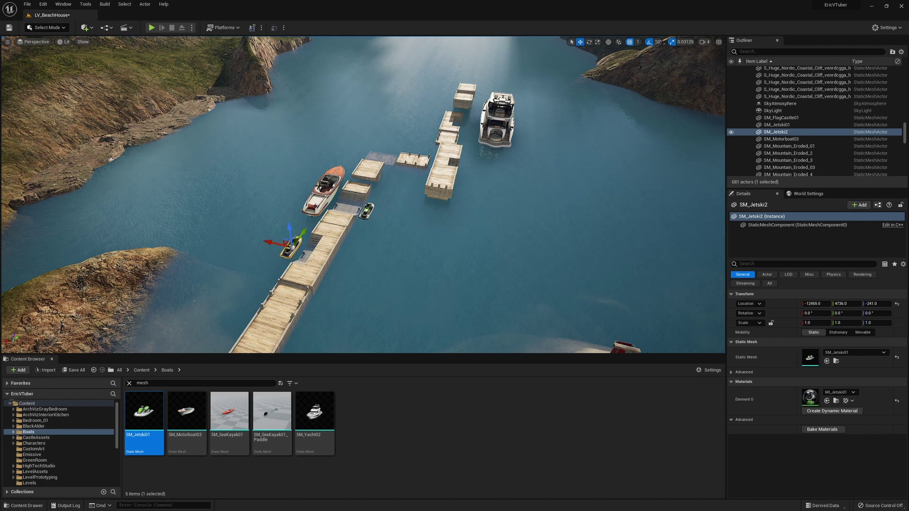
- Move the motorboat across from the inner pier to the open-water side of the outer pier
click(320, 186)
drag(303, 190, 434, 215)
right_drag(462, 219, 381, 242)
key(w)
key(s)
drag(331, 255, 429, 266)
- Move SM_Yacht02 sideways along X so it sits closer to the outer pier
click(554, 307)
right_drag(518, 313, 666, 310)
key(s)
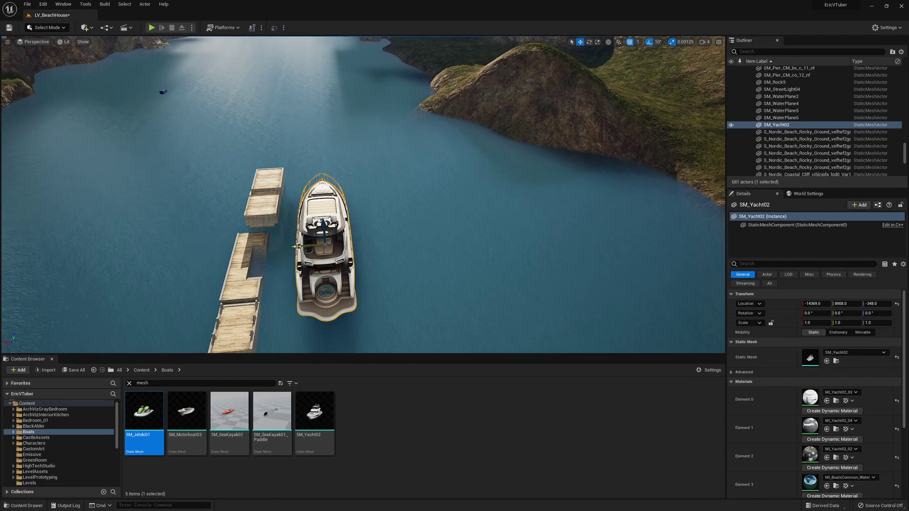
drag(295, 247, 271, 251)
right_drag(358, 269, 180, 254)
click(357, 269)
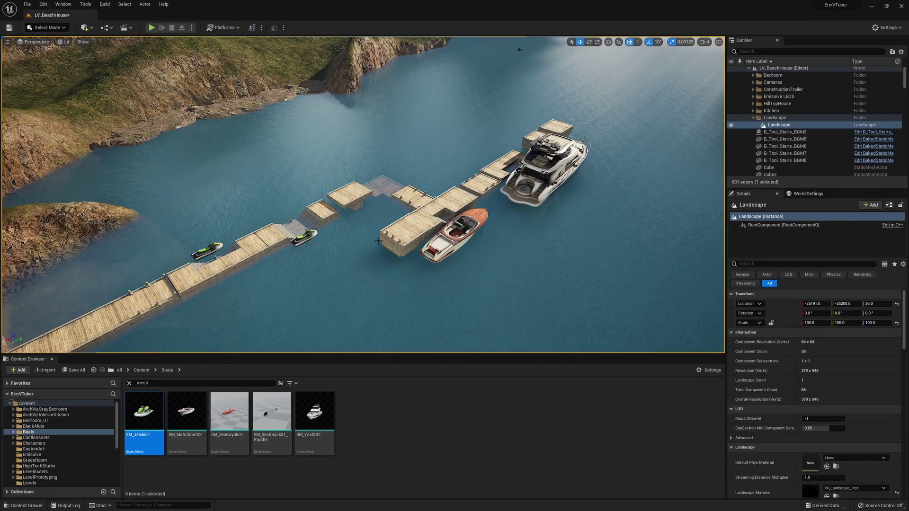
- Delete SM_Pier_CF_bs_b_7 from between the two pier lines, and add a rotated duplicate of SM_Pier_CM_bs_1_nf toward the outer line
click(410, 201)
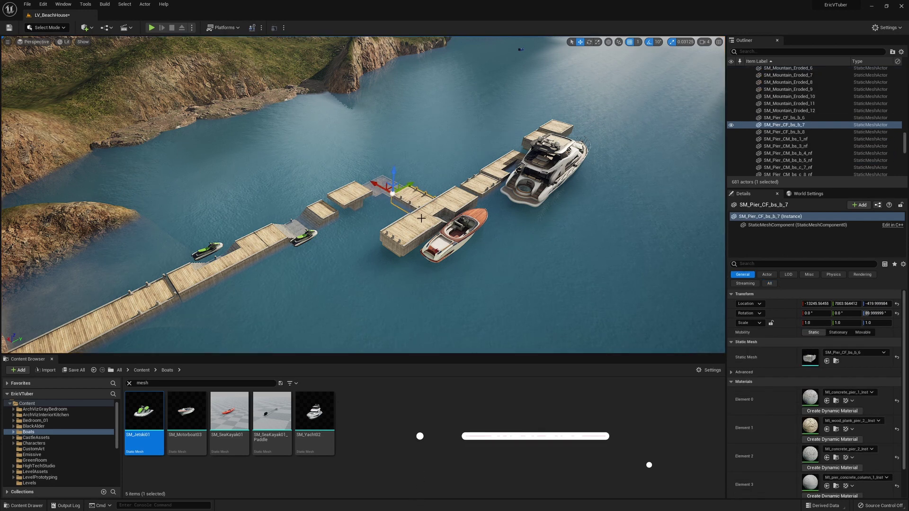
key(Delete)
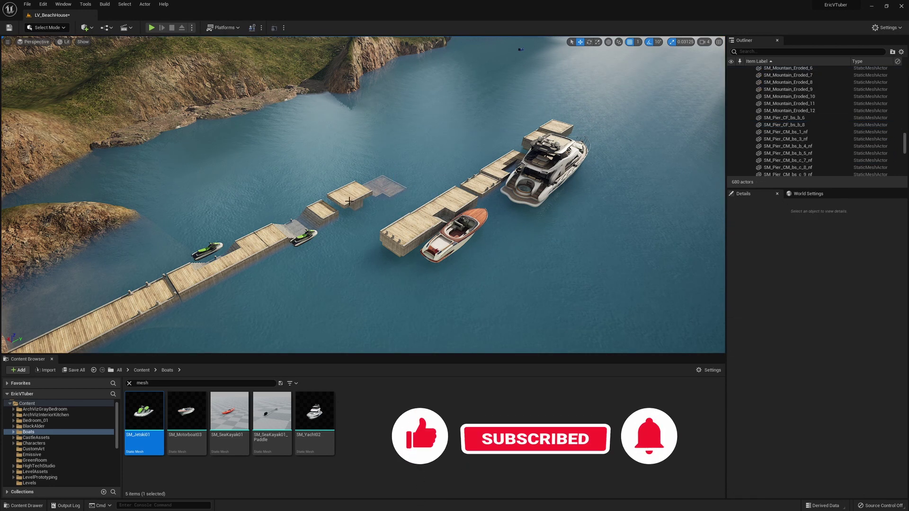
click(349, 199)
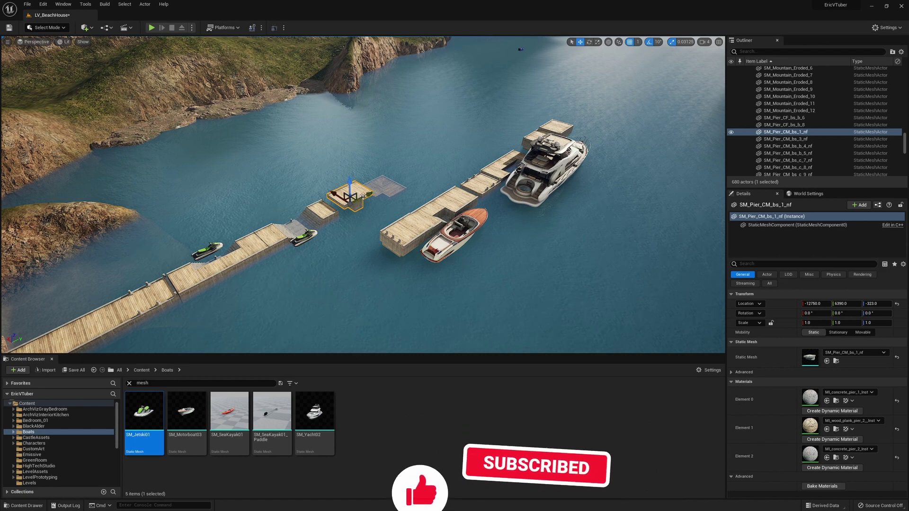
mouse_move(364, 197)
alt+mouse_down()
mouse_move(414, 173)
mouse_move(408, 200)
mouse_move(381, 196)
alt+mouse_up()
key(e)
drag(439, 182, 414, 184)
key(w)
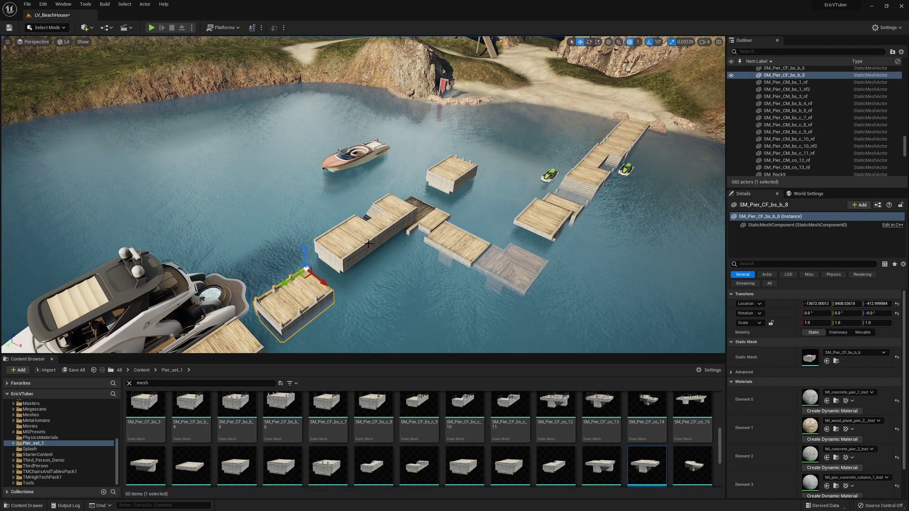
- Move SM_Pier_CM_bs_c_9_nf against the end of SM_Pier_CF_bs_b_8 in the outer pier line, at Y 7727
click(369, 244)
drag(353, 251, 338, 273)
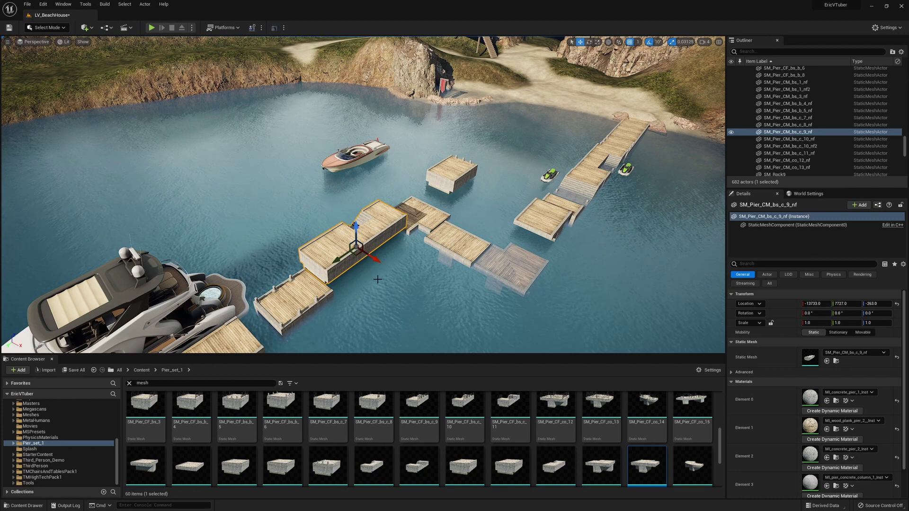
right_drag(529, 254, 511, 249)
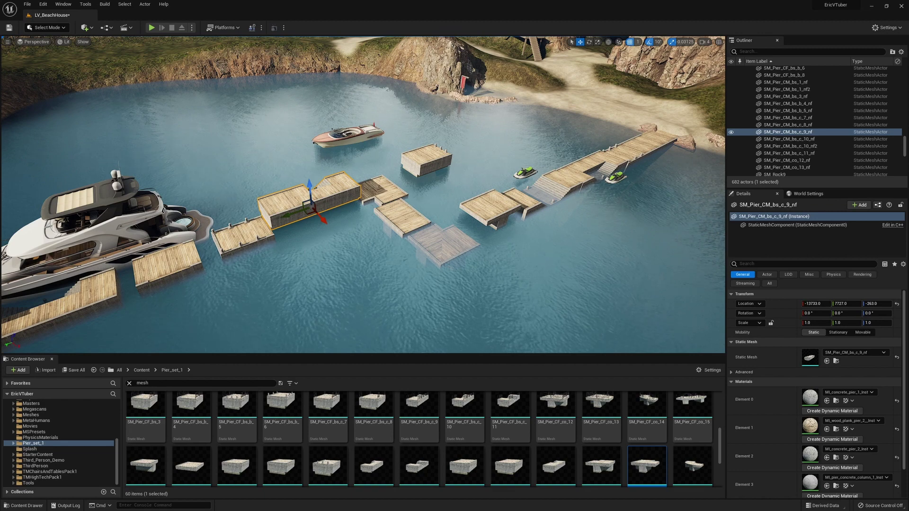
right_drag(526, 247, 526, 248)
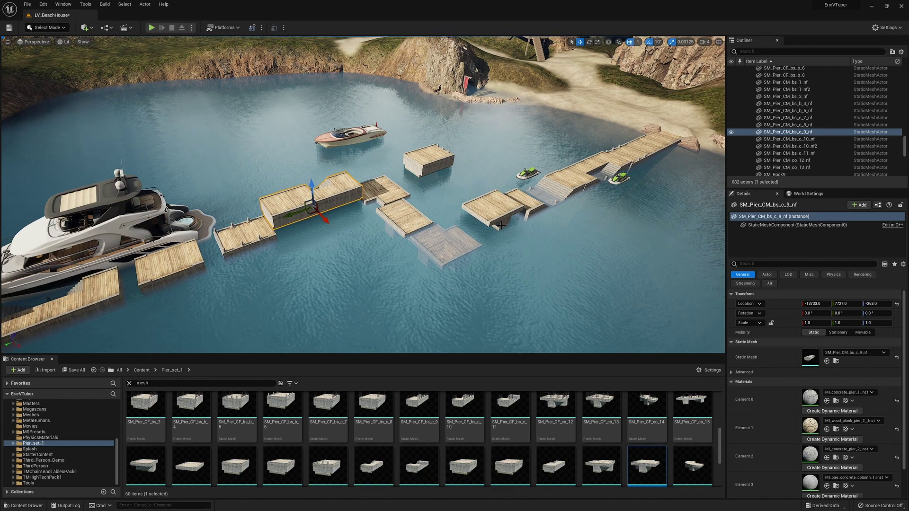
- Delete the detached square pier piece near the motorboat and adjust the position of a remaining pier piece
click(427, 158)
key(Delete)
right_drag(426, 159, 597, 168)
click(378, 210)
right_drag(379, 209, 440, 199)
mouse_move(495, 146)
mouse_down()
mouse_move(466, 155)
mouse_move(490, 148)
mouse_up()
- Copy the Z location of one pier piece onto another to match their deck heights
click(308, 201)
click(875, 304)
right_click(875, 305)
click(874, 331)
click(559, 116)
click(876, 305)
right_click(876, 305)
click(872, 343)
click(649, 71)
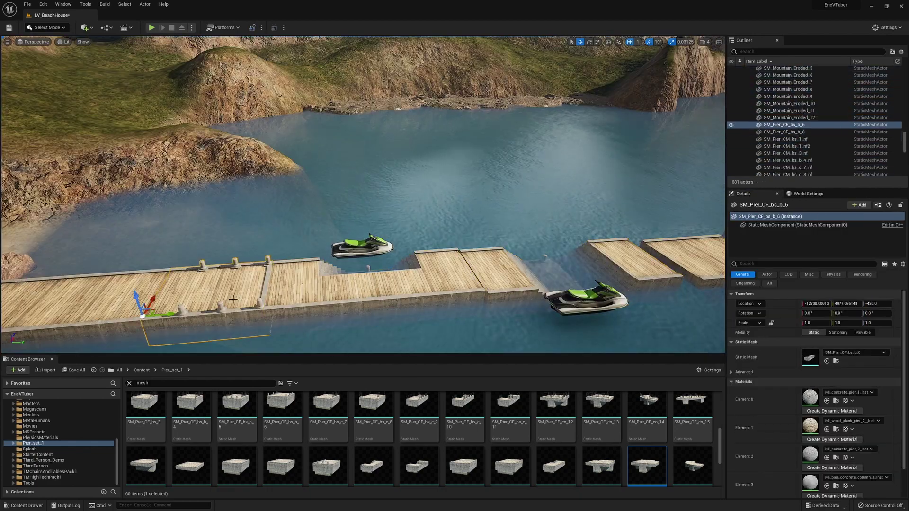
- Snap the pivot of SM_Pier_CM_bs_c_10_nf2 to its top deck corner vertex and set the pivot offset there
click(233, 300)
key(f)
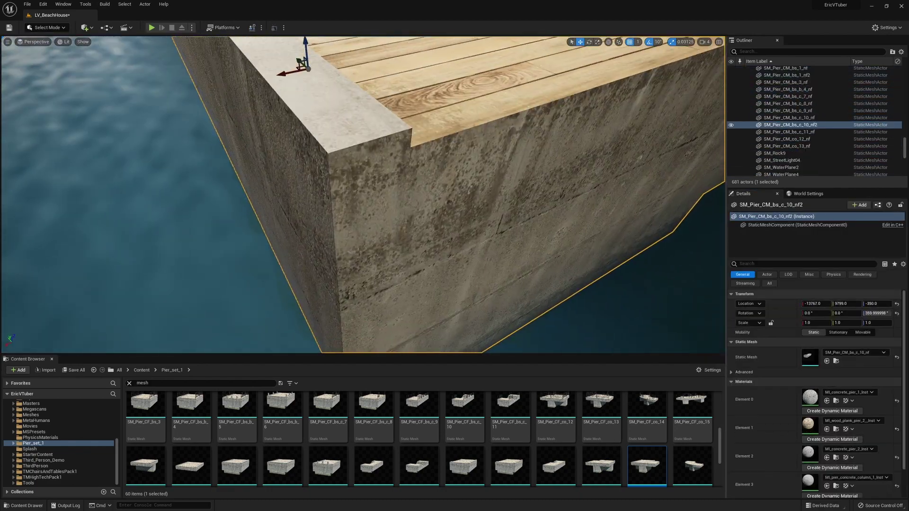
mouse_move(245, 333)
right_down()
mouse_move(246, 351)
mouse_move(245, 333)
right_up()
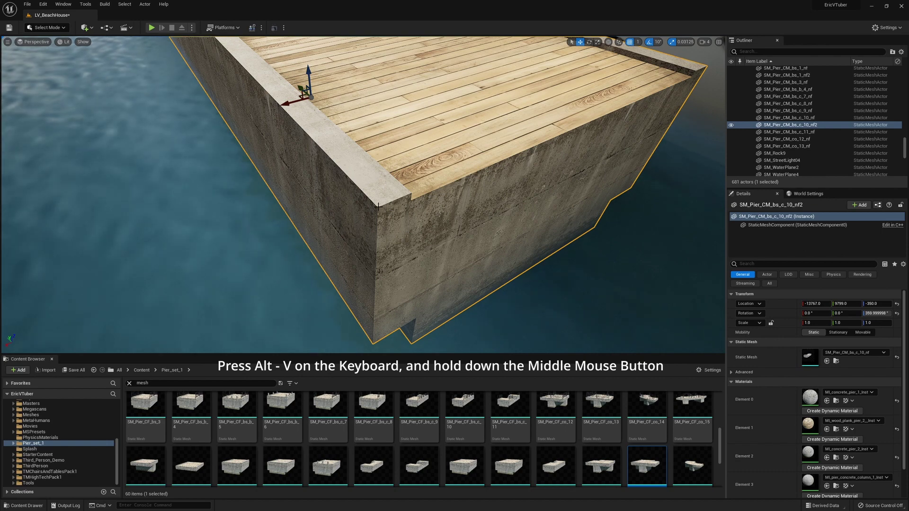
alt+middle_drag(310, 97, 389, 210)
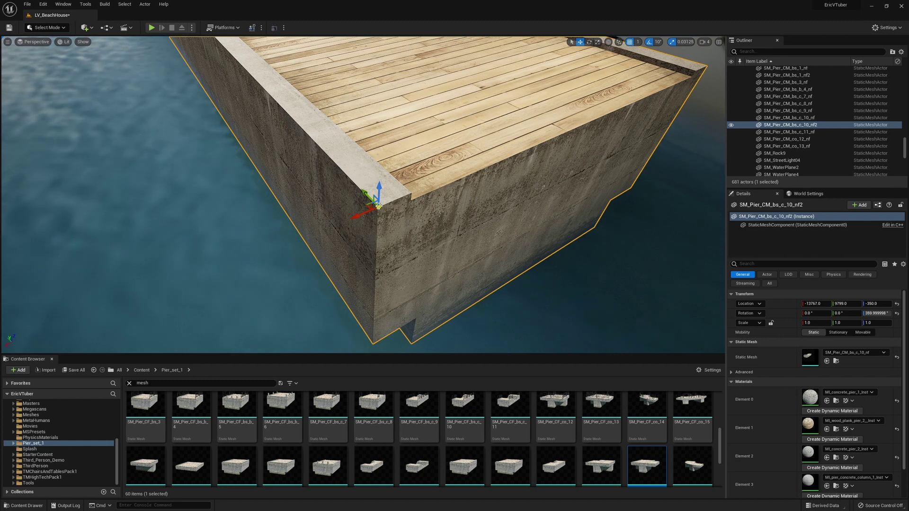
mouse_move(379, 206)
alt+middle_down()
mouse_move(376, 197)
mouse_move(417, 174)
mouse_move(379, 174)
mouse_move(432, 209)
mouse_move(419, 221)
mouse_move(374, 190)
mouse_move(416, 166)
mouse_move(427, 179)
mouse_move(382, 205)
alt+middle_up()
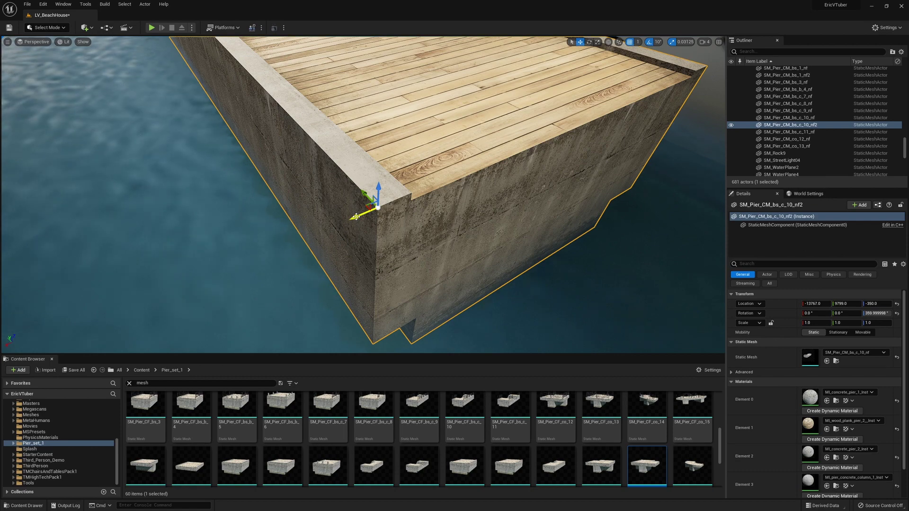
right_drag(357, 217, 357, 219)
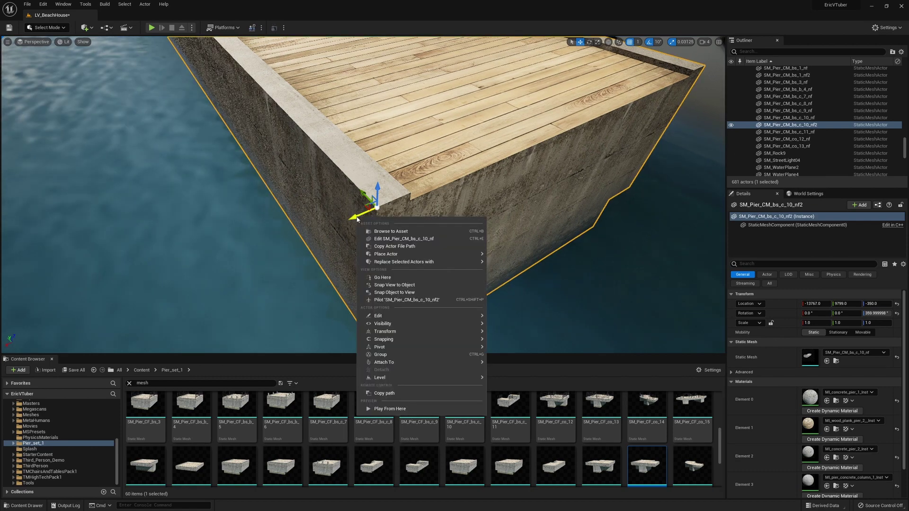
mouse_move(396, 349)
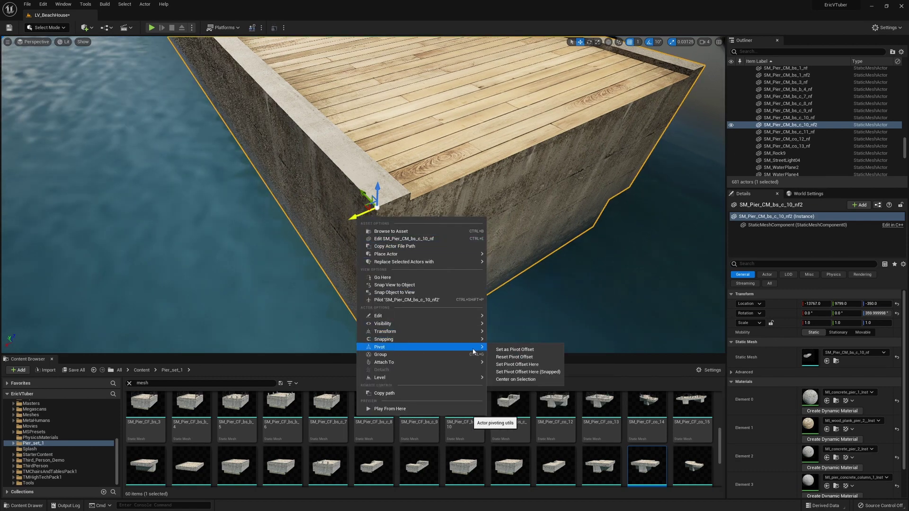
click(513, 365)
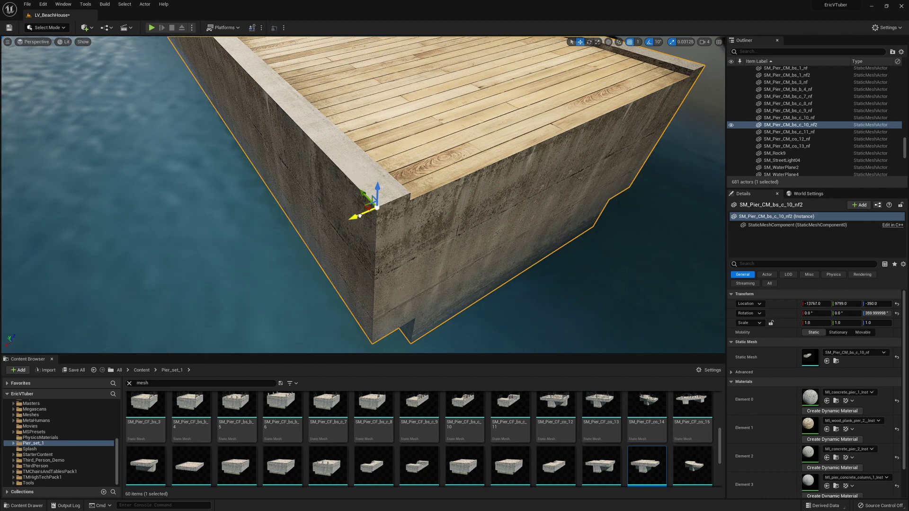
- Move SM_Pier_CM_bs_c_10_nf2 toward the end of the adjoining outer pier section, to X -13738, Y 9304
drag(359, 216, 317, 243)
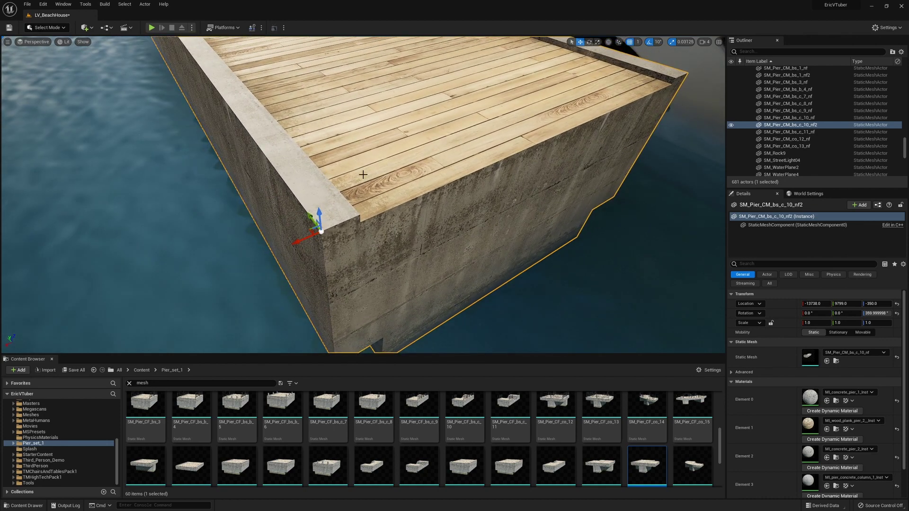
right_drag(363, 175, 521, 147)
drag(253, 192, 253, 244)
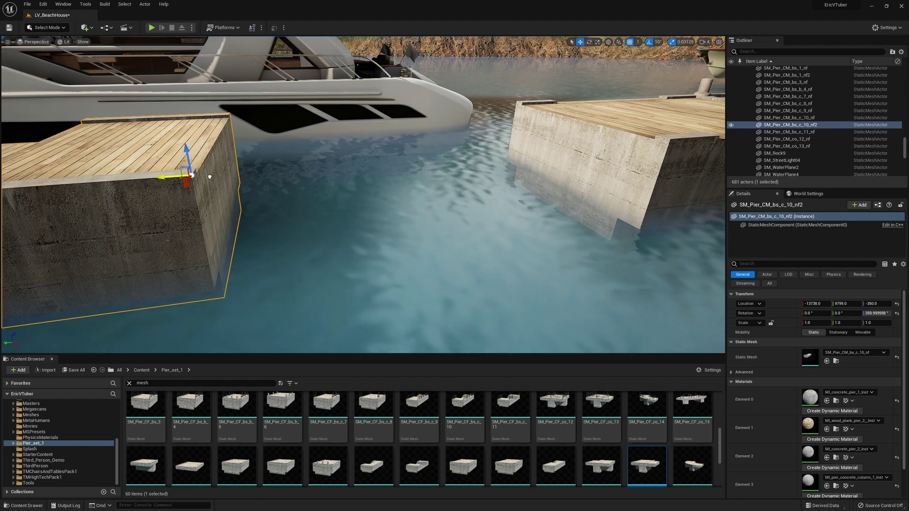
drag(225, 177, 628, 165)
right_drag(317, 204, 298, 239)
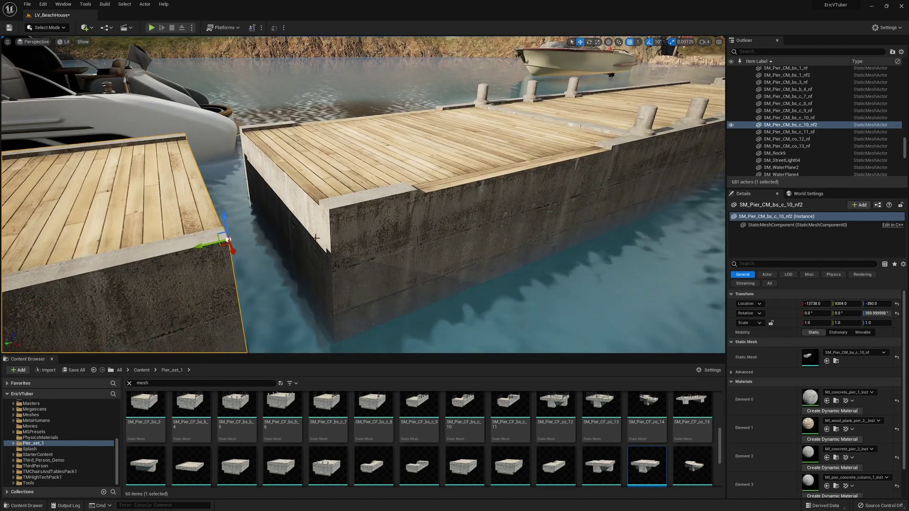
- Vertex-snap the corner of SM_Pier_CM_bs_c_10_nf2 to the matching corner of SM_Pier_CM_bs_c_8_nf, aligning X to -13749 and Y to 9230.16
key(v)
drag(211, 245, 288, 227)
drag(342, 226, 341, 221)
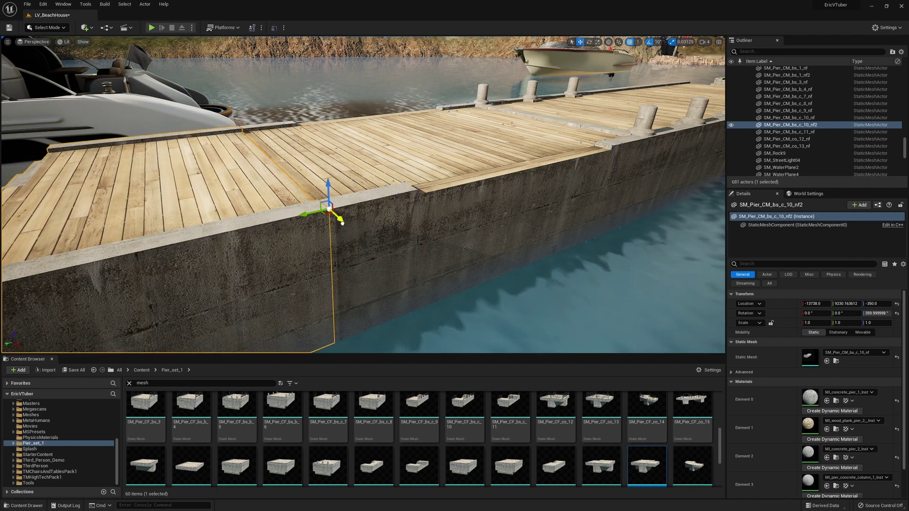
click(359, 254)
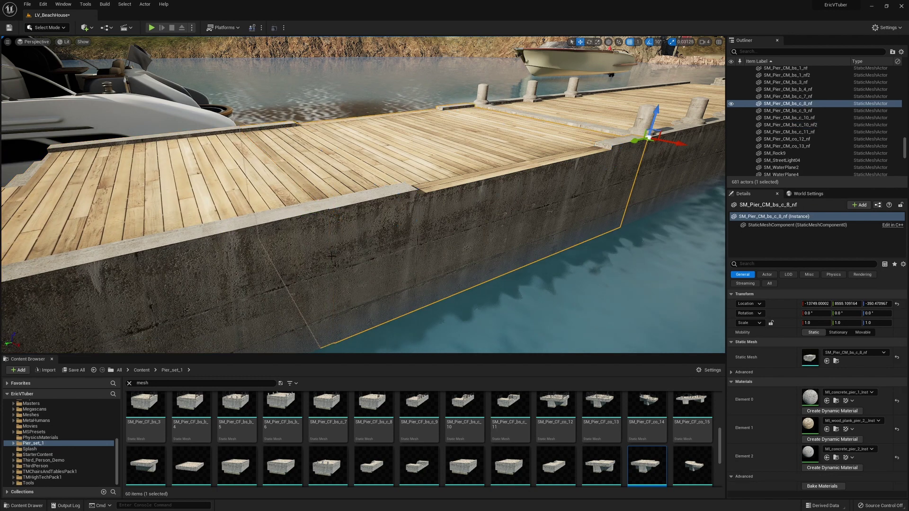
click(306, 237)
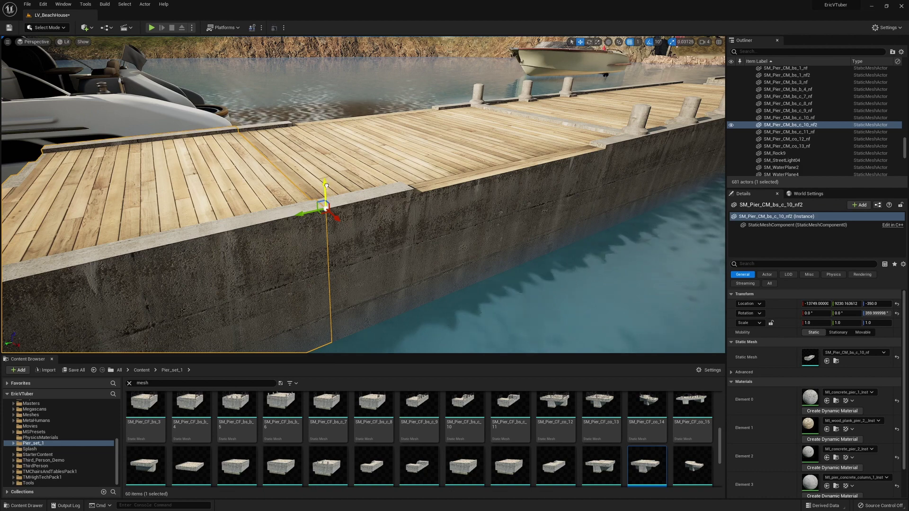
drag(326, 186, 325, 189)
click(373, 248)
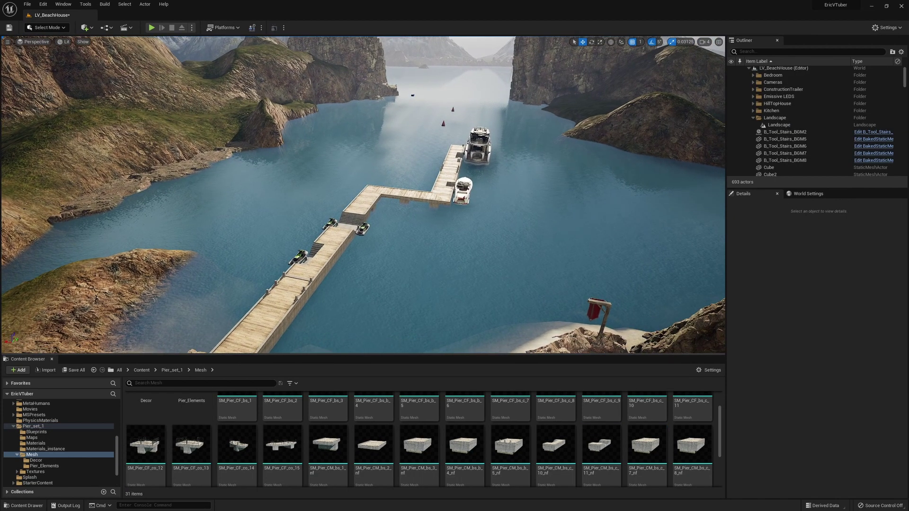
- Place SM_SeaKayak01 and SM_SeaKayak01_Paddle from the Boats SeaKayak01 folder on the beach near the pier's shore end, and select the kayak
right_drag(363, 196, 345, 231)
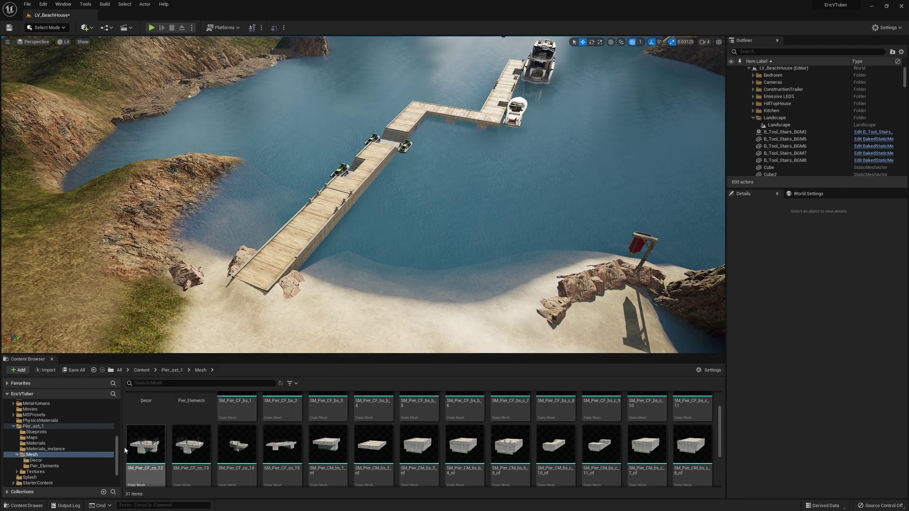
drag(118, 447, 122, 415)
scroll(95, 422, up, 1)
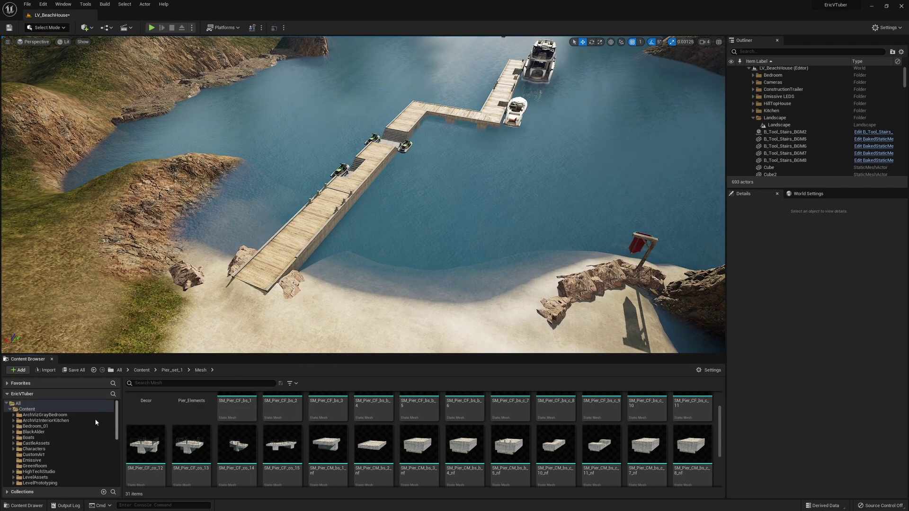
click(39, 437)
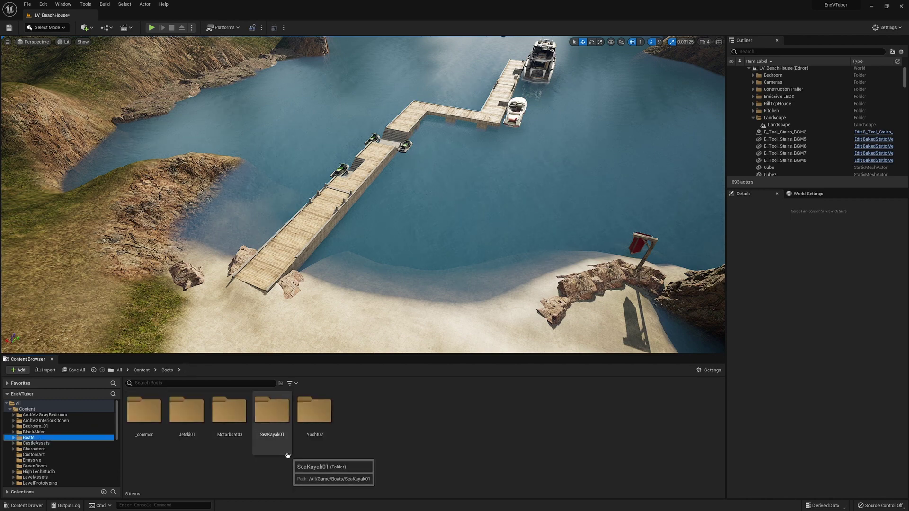
click(279, 426)
double_click(275, 417)
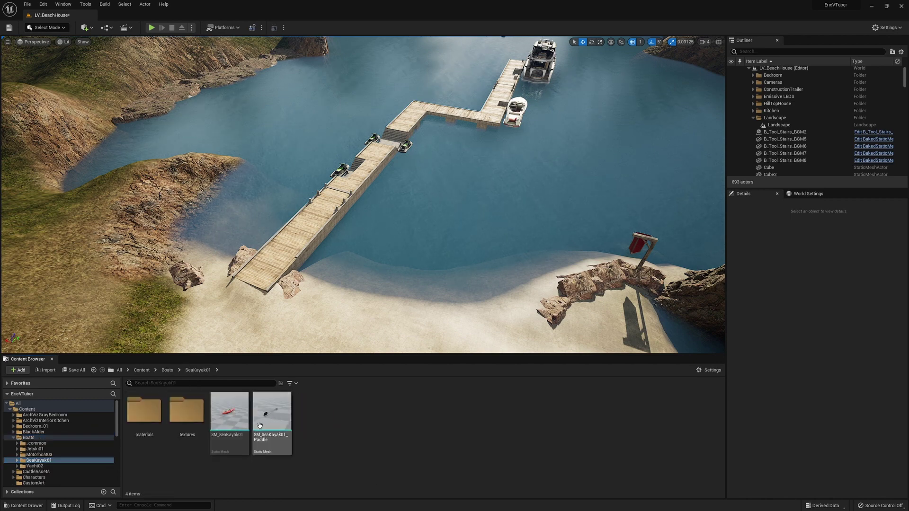
drag(249, 425, 352, 298)
drag(273, 412, 357, 316)
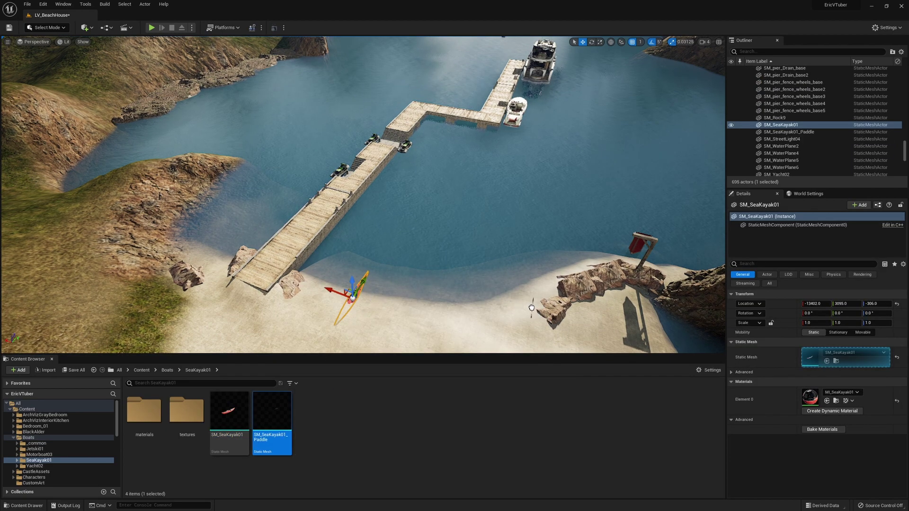
drag(532, 308, 532, 309)
click(355, 293)
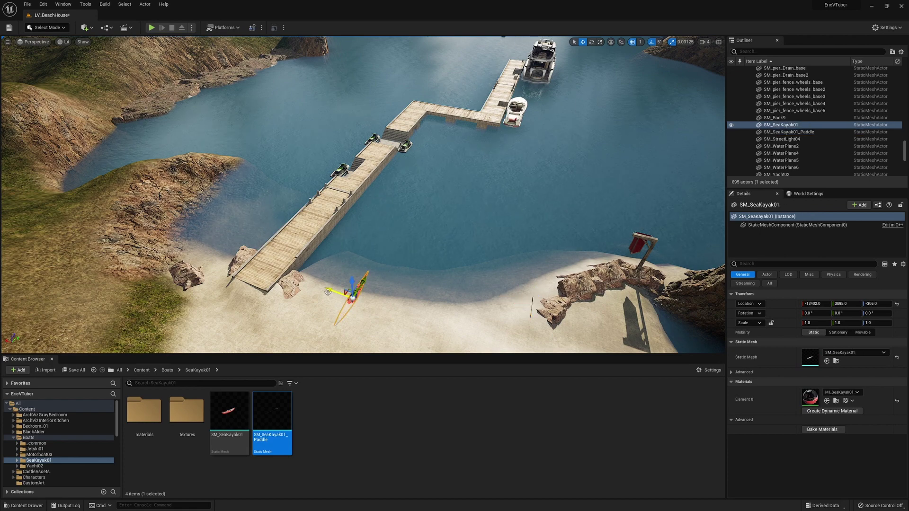
- Move the kayak along the beach to the rocks beside the red-banner post, to Y 3539, Z -271
drag(336, 291, 462, 302)
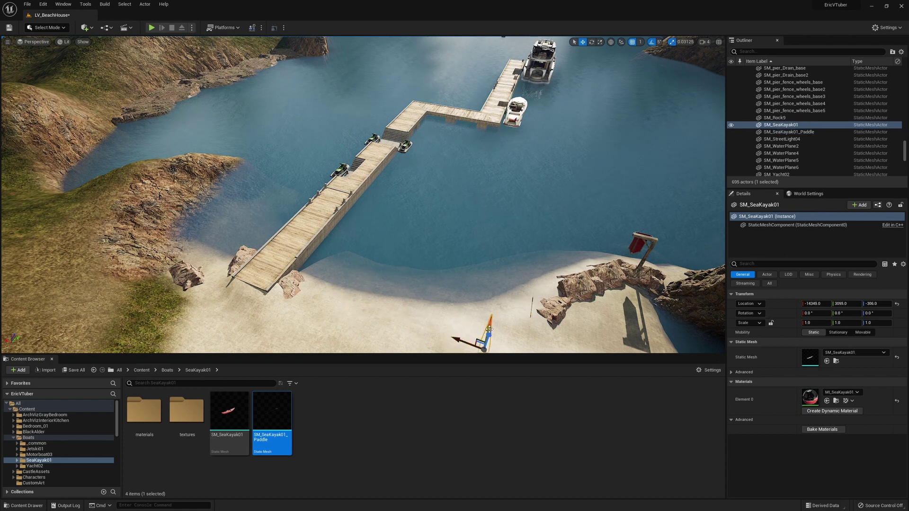
drag(489, 329, 498, 297)
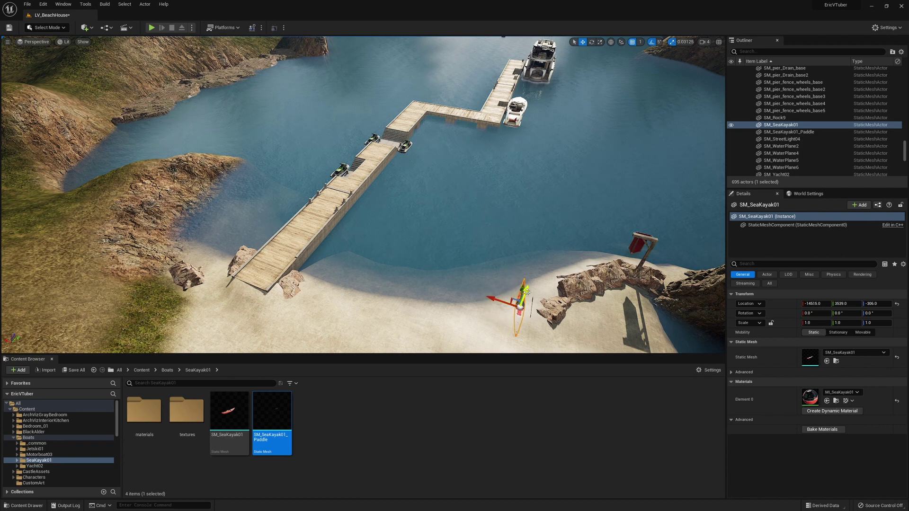
right_drag(528, 288, 583, 320)
mouse_move(365, 187)
right_down()
mouse_move(374, 191)
mouse_move(365, 188)
right_up()
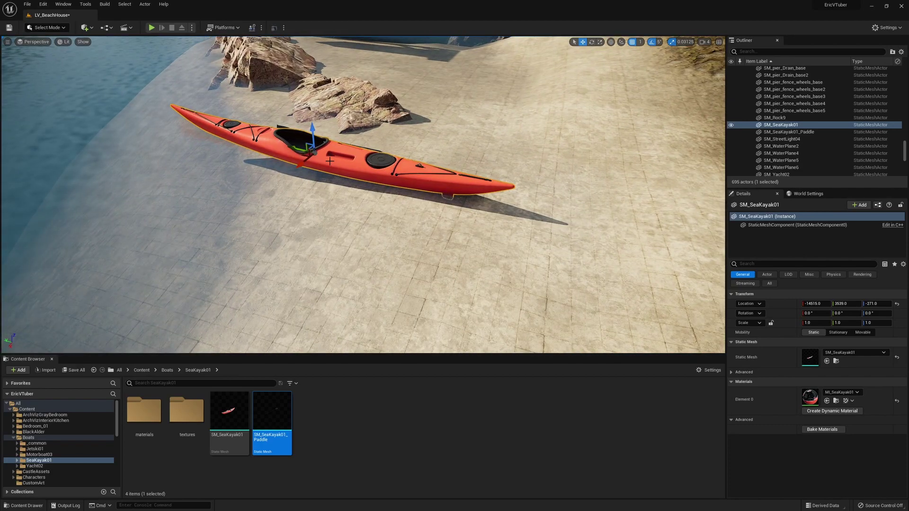
- Roll the kayak 5° to match the beach slope and settle it onto the sand at Y 3576, Z -289
key(e)
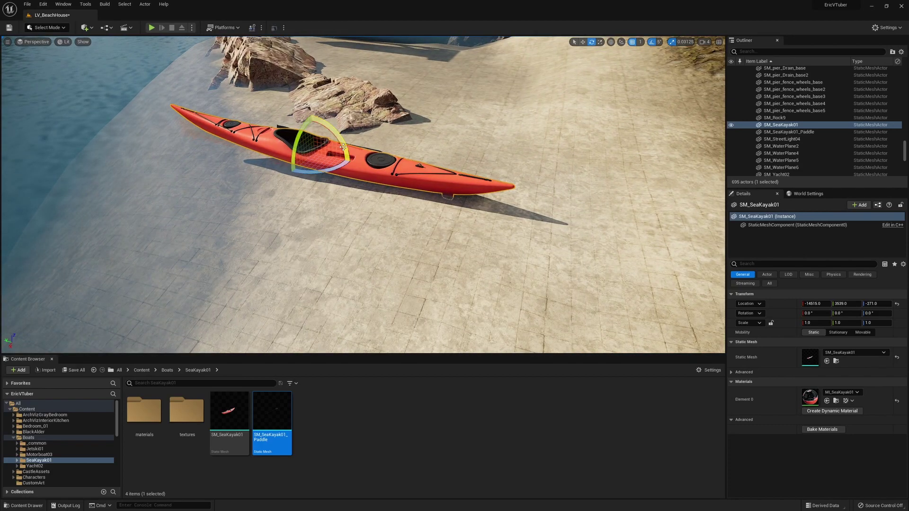
drag(344, 147, 321, 122)
key(w)
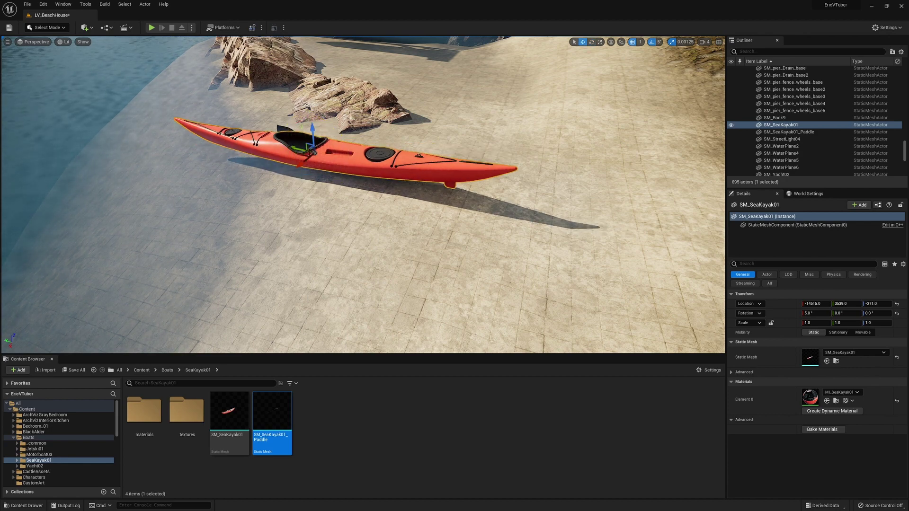
right_drag(312, 145, 285, 145)
mouse_move(367, 144)
mouse_down()
mouse_move(348, 138)
mouse_move(372, 138)
mouse_up()
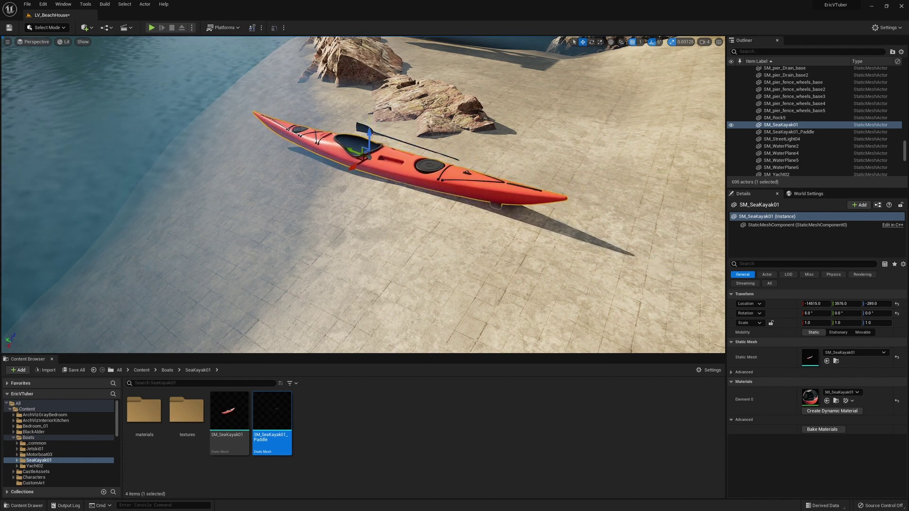
- Move SM_SeaKayak01_Paddle clear of the kayak to Y 3520 beside the rocks and drop it onto the surface below
click(393, 137)
click(368, 129)
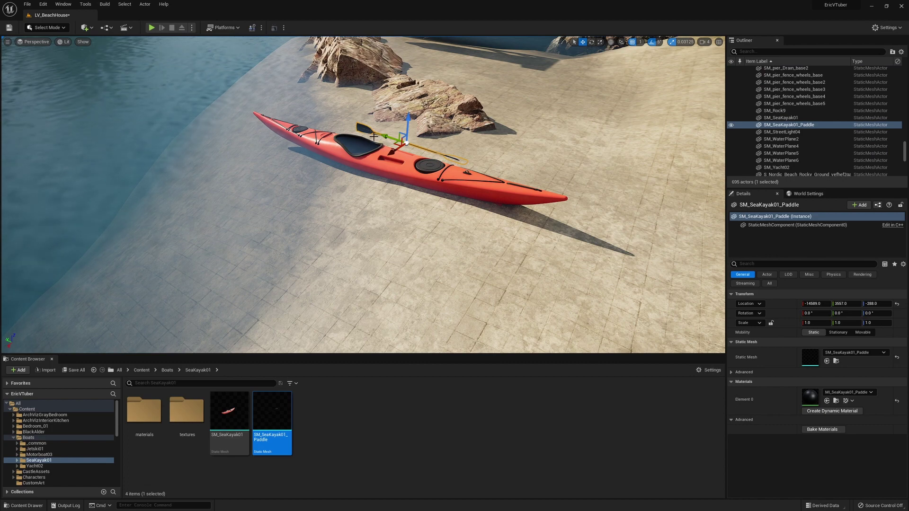
drag(387, 135, 435, 67)
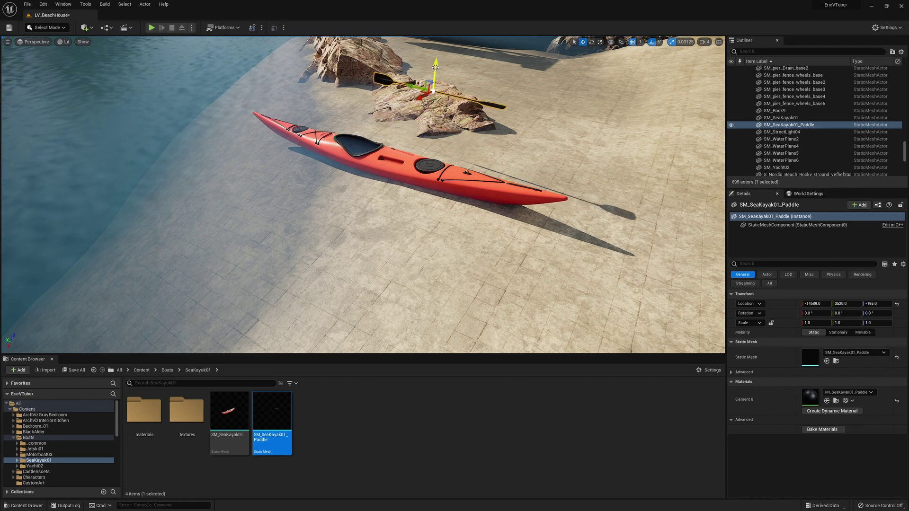
key(End)
click(524, 122)
- Move the Clif House Camera out over the bay beyond the yacht, to Y 13004
right_drag(552, 150, 373, 55)
right_drag(492, 141, 492, 144)
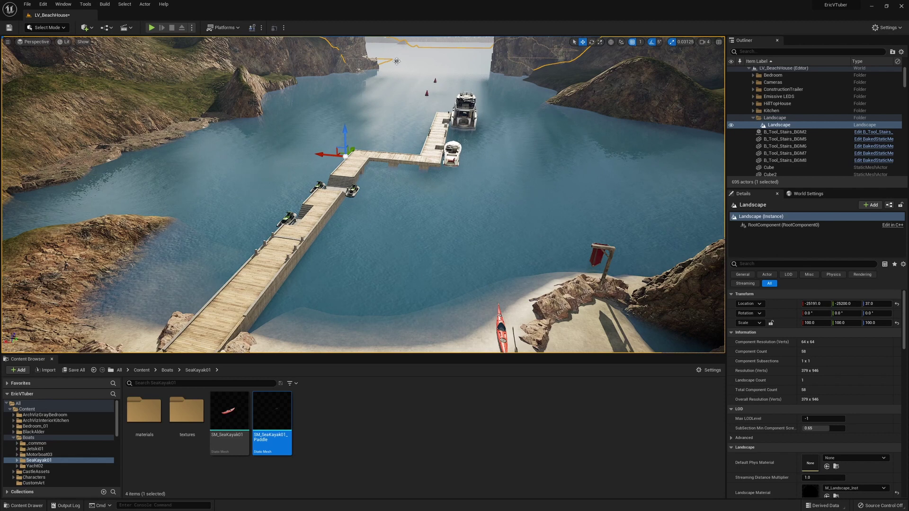
click(397, 61)
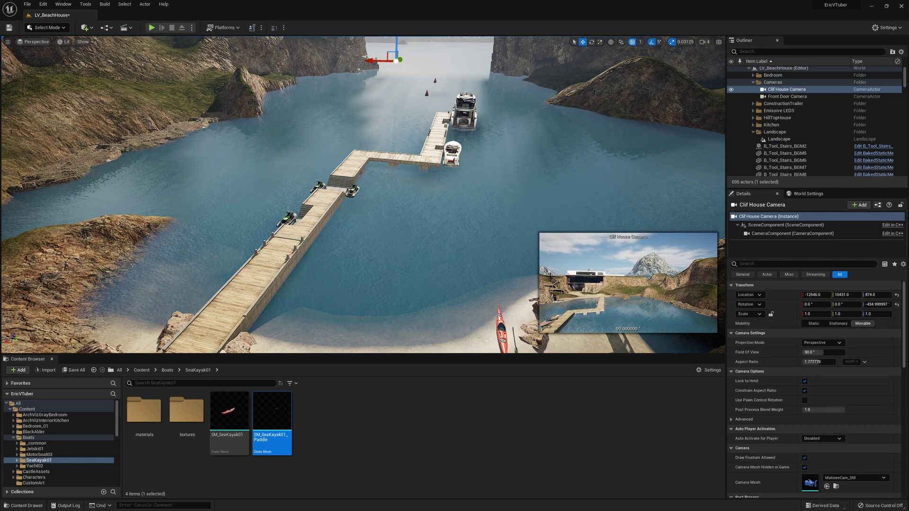
right_drag(475, 246, 690, 243)
key(w)
key(w)
key(s)
right_drag(438, 215, 394, 100)
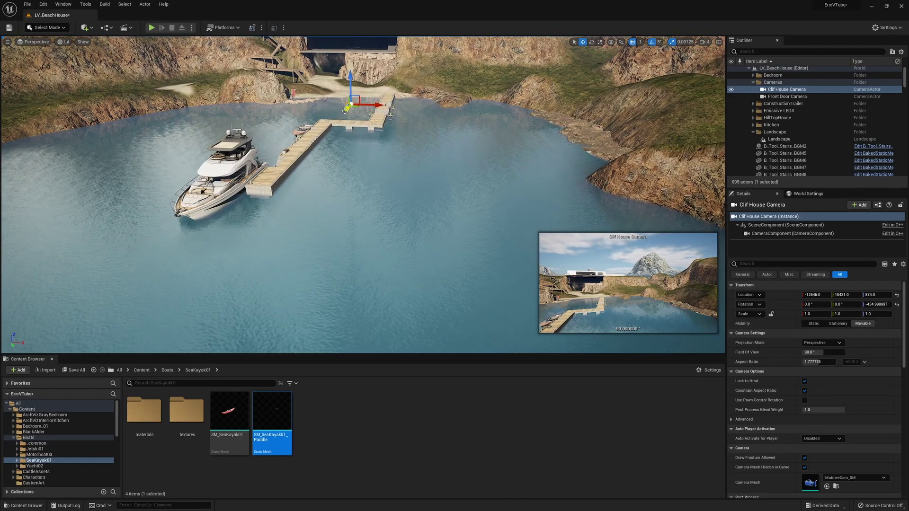
drag(344, 111, 255, 329)
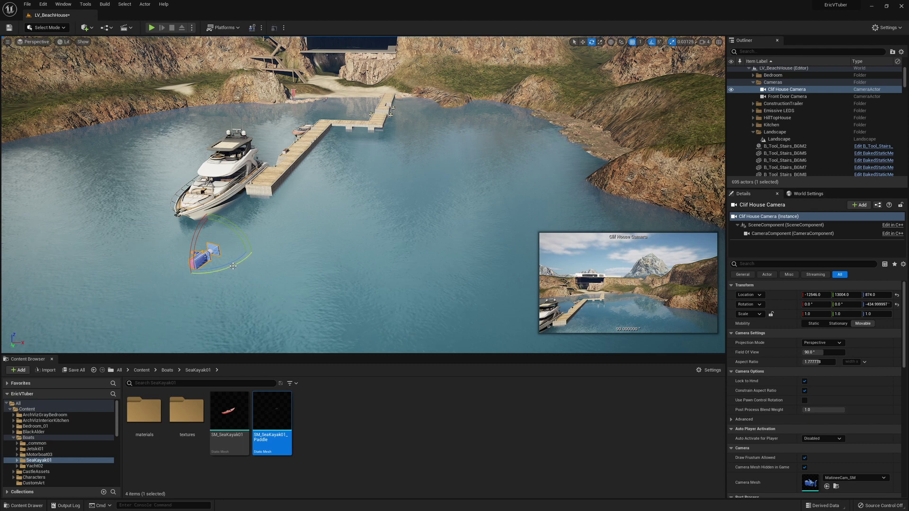
- Raise the Clif House Camera to Z 1225 and aim it down at the yacht and pier, pitch about -9.7°, yaw about -465°
drag(233, 266, 255, 252)
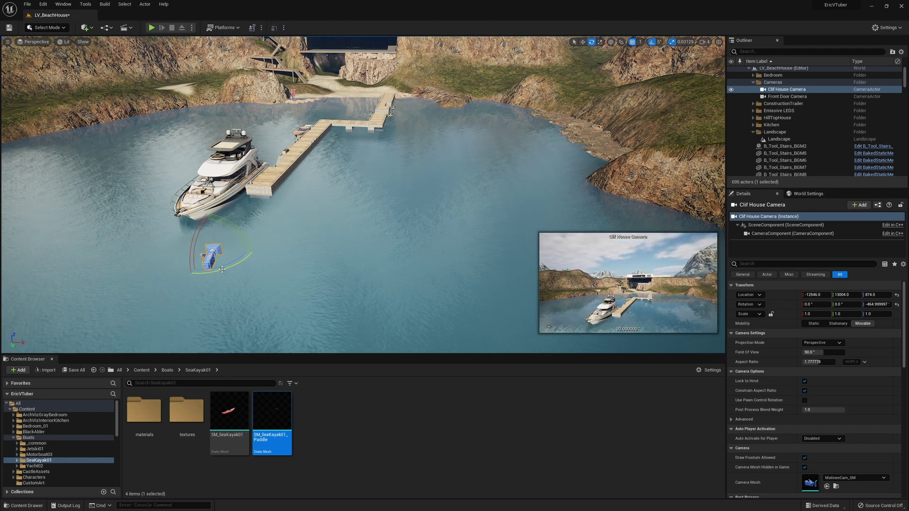
drag(207, 222, 269, 114)
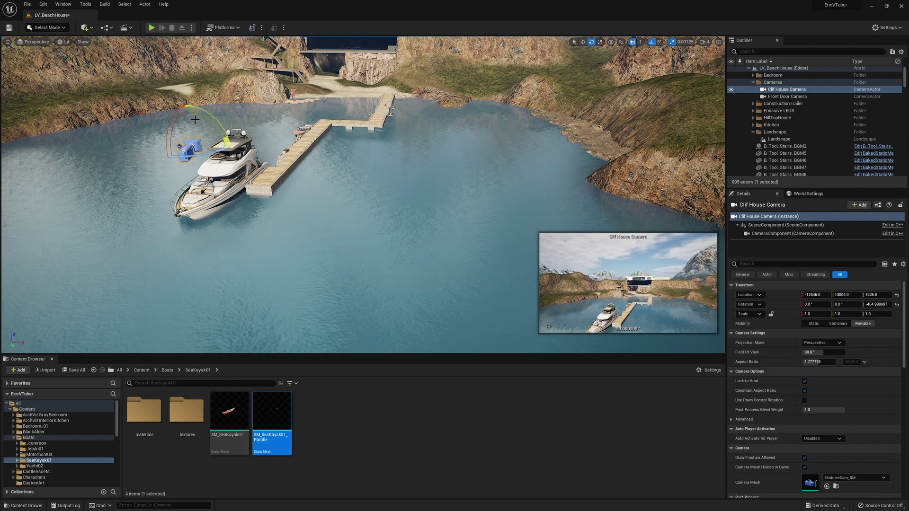
drag(185, 102, 185, 106)
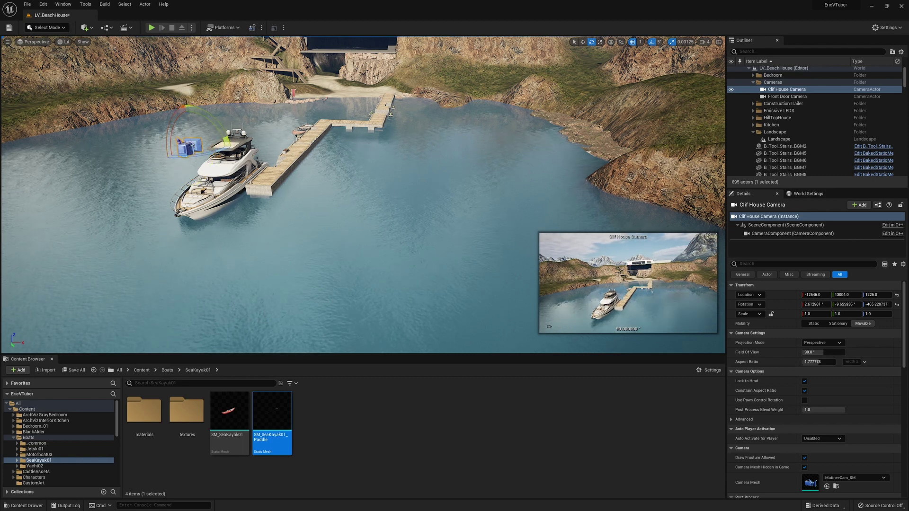
click(162, 112)
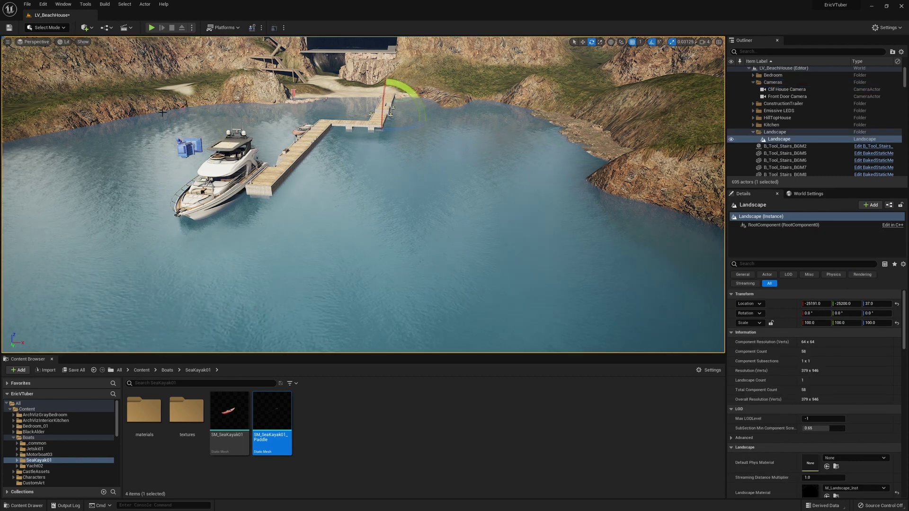
- Save the LV_BeachHouse level and switch to Landscape Mode at the pier's shore end
click(8, 28)
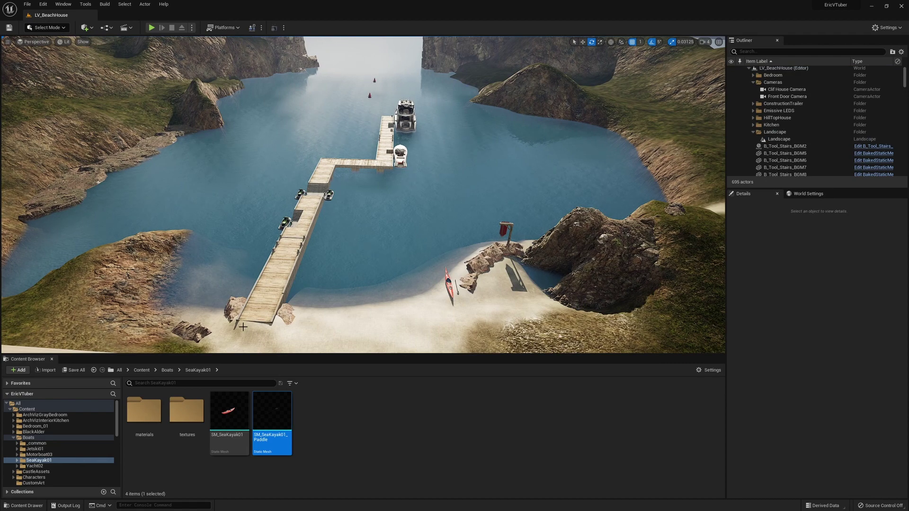
right_drag(363, 194, 274, 237)
click(64, 28)
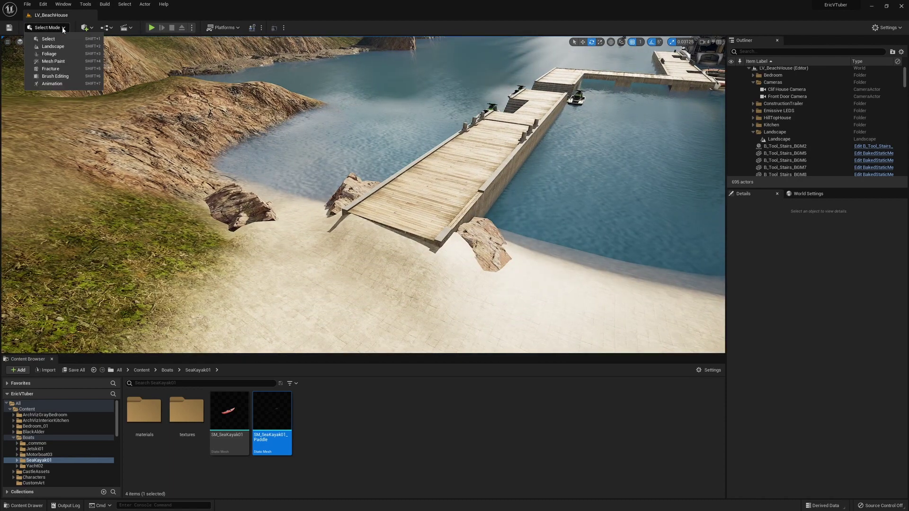
click(70, 51)
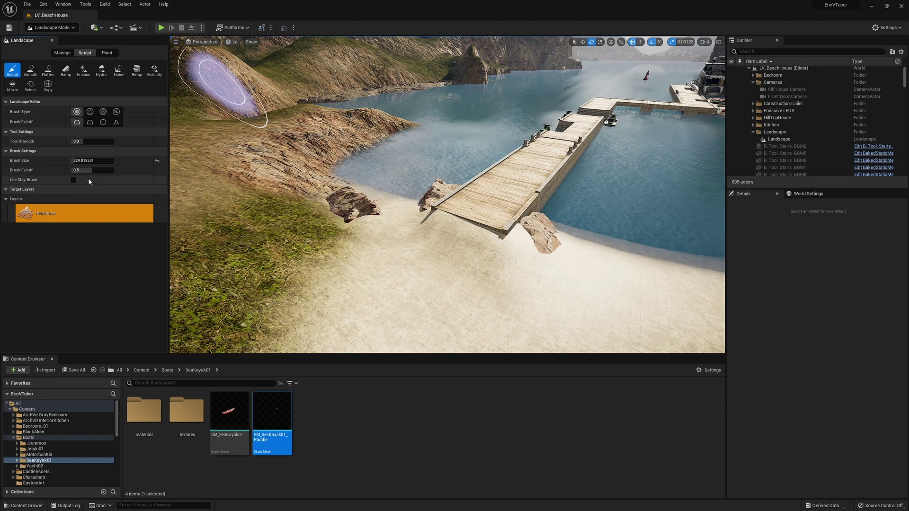
click(13, 72)
mouse_move(537, 229)
mouse_down()
mouse_move(428, 270)
mouse_move(487, 235)
mouse_move(470, 244)
mouse_up()
key(ctrl+z)
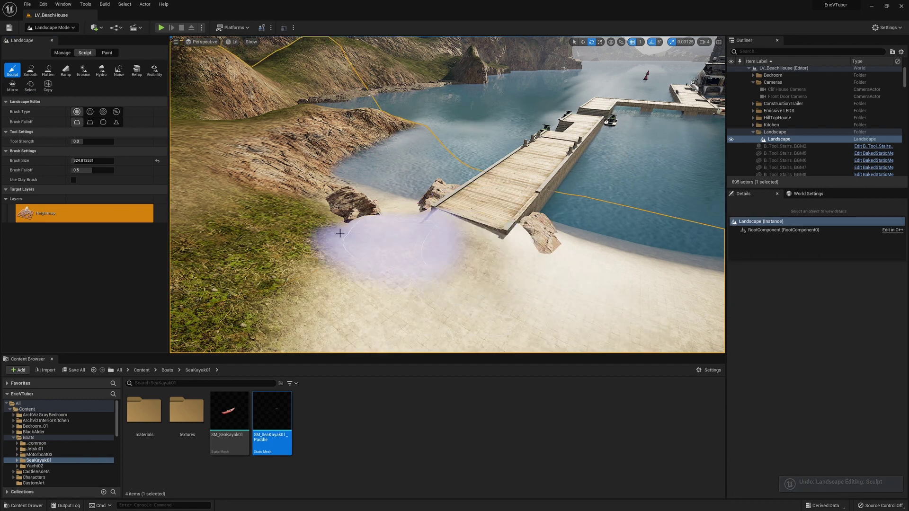
- Raise the sand at the pier's shore end using the Sculpt tool with brush size about 117, and smooth the mound
drag(87, 161, 71, 161)
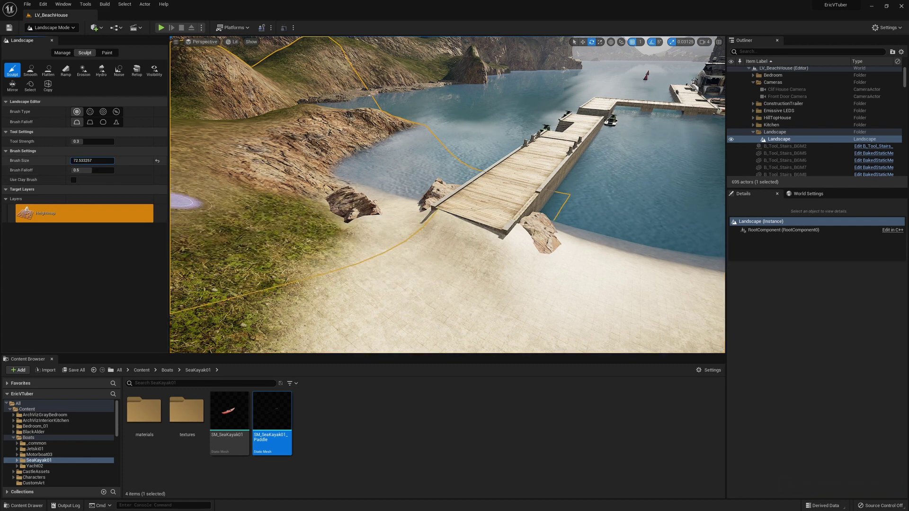
click(457, 230)
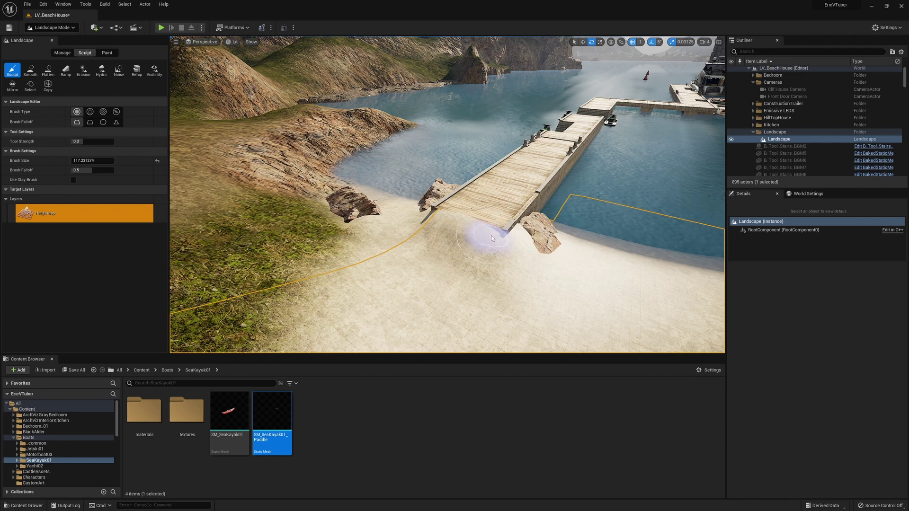
mouse_move(491, 235)
mouse_down()
mouse_move(505, 235)
mouse_move(440, 260)
mouse_up()
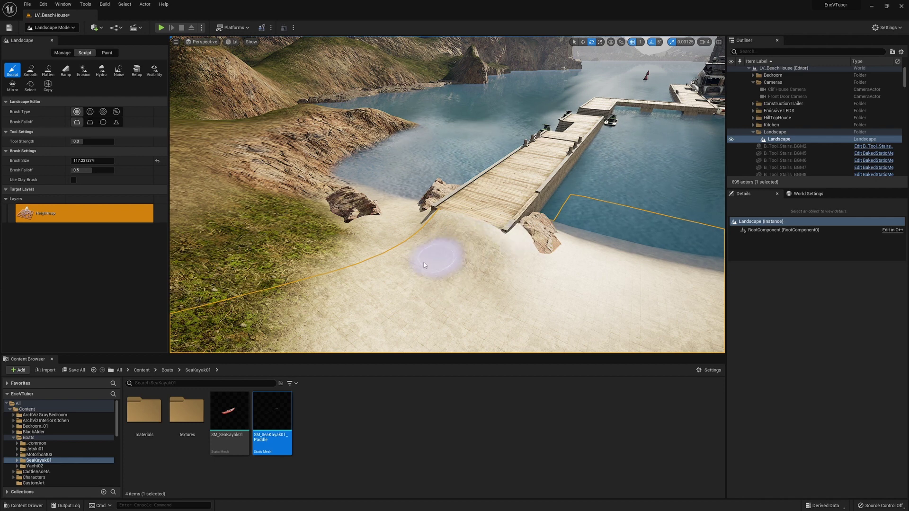
click(31, 70)
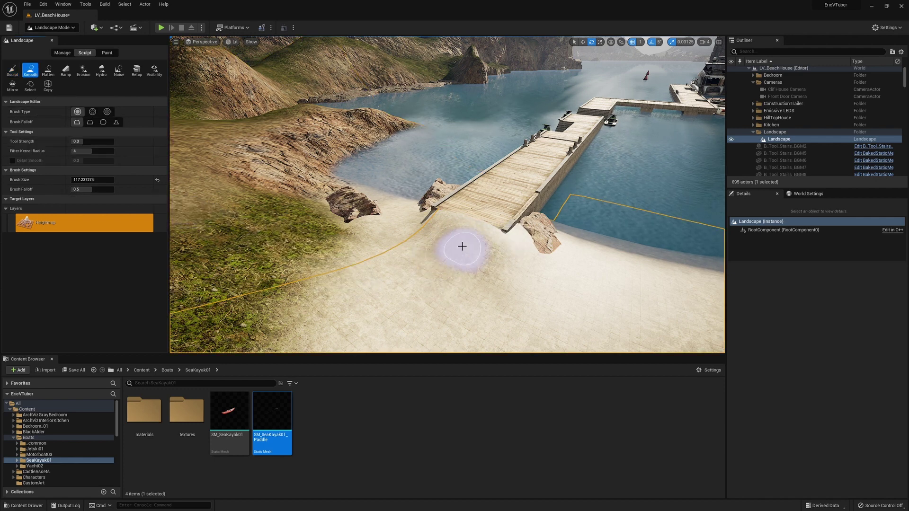
mouse_move(464, 245)
mouse_down()
mouse_move(442, 221)
mouse_move(491, 236)
mouse_move(437, 228)
mouse_up()
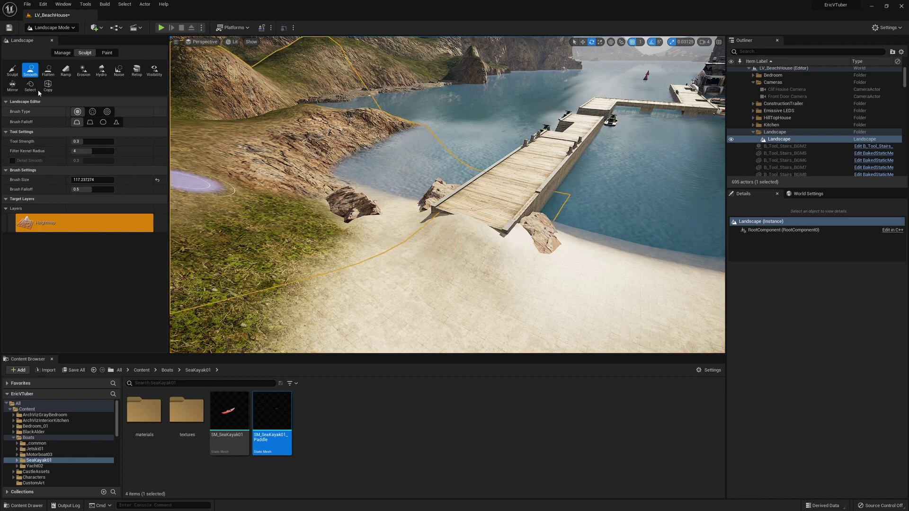
- Sculpt the sand up to the pier deck's shore edge again and blend the mound with the Erosion and Smooth tools
click(12, 70)
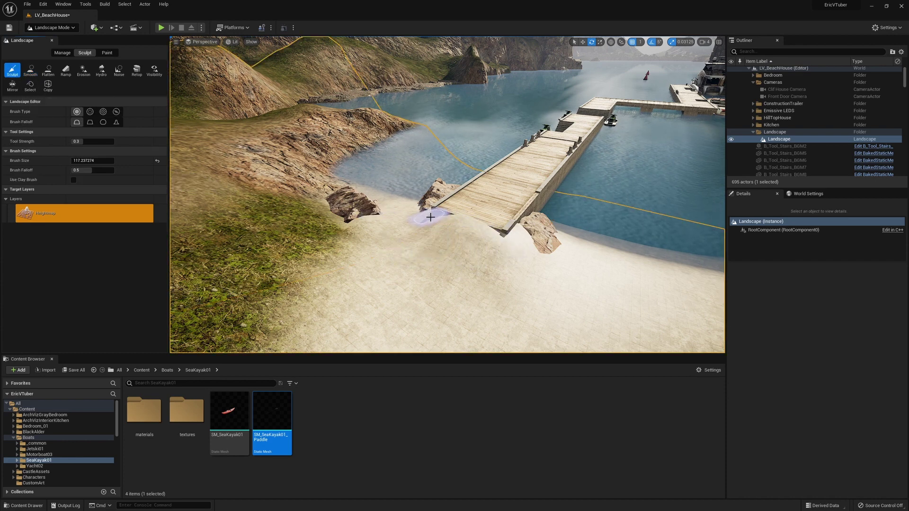
mouse_move(452, 217)
mouse_down()
mouse_move(498, 235)
mouse_move(475, 234)
mouse_up()
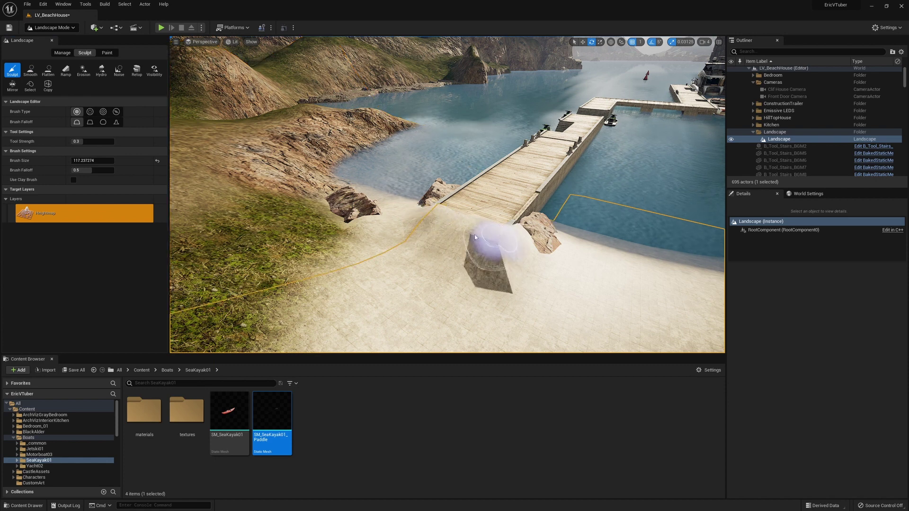
click(84, 70)
mouse_move(446, 219)
mouse_down()
mouse_move(499, 240)
mouse_move(515, 271)
mouse_up()
click(30, 70)
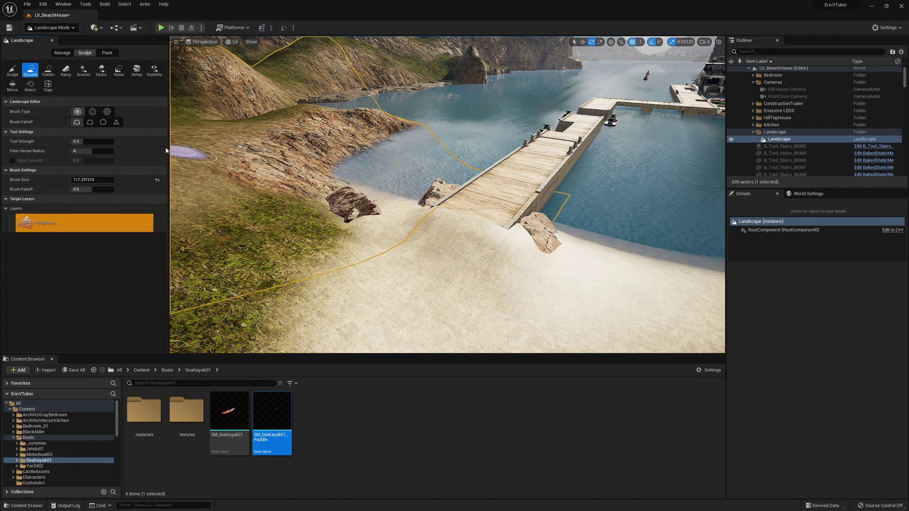
mouse_move(432, 218)
mouse_down()
mouse_move(444, 209)
mouse_move(497, 236)
mouse_move(532, 280)
mouse_move(387, 248)
mouse_move(463, 264)
mouse_move(525, 317)
mouse_up()
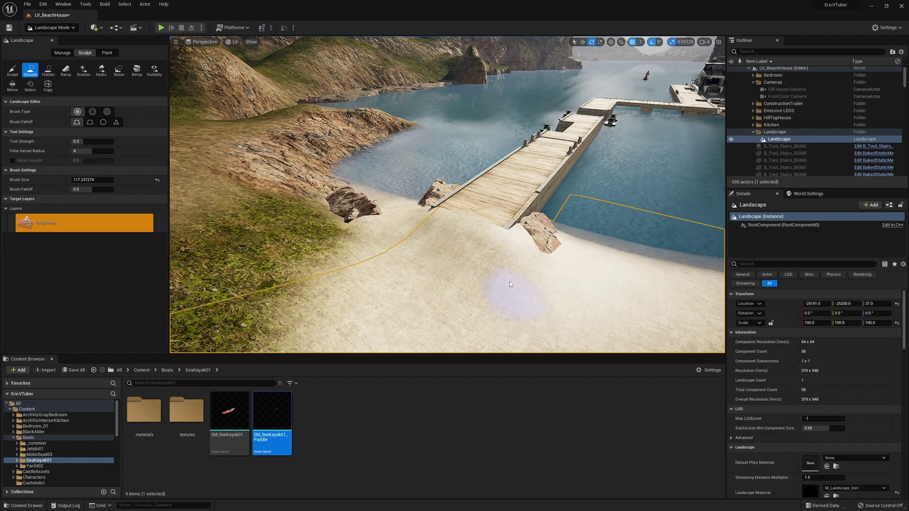
mouse_move(508, 279)
right_down()
mouse_move(521, 303)
mouse_move(545, 298)
mouse_move(331, 307)
right_up()
right_drag(521, 294, 506, 275)
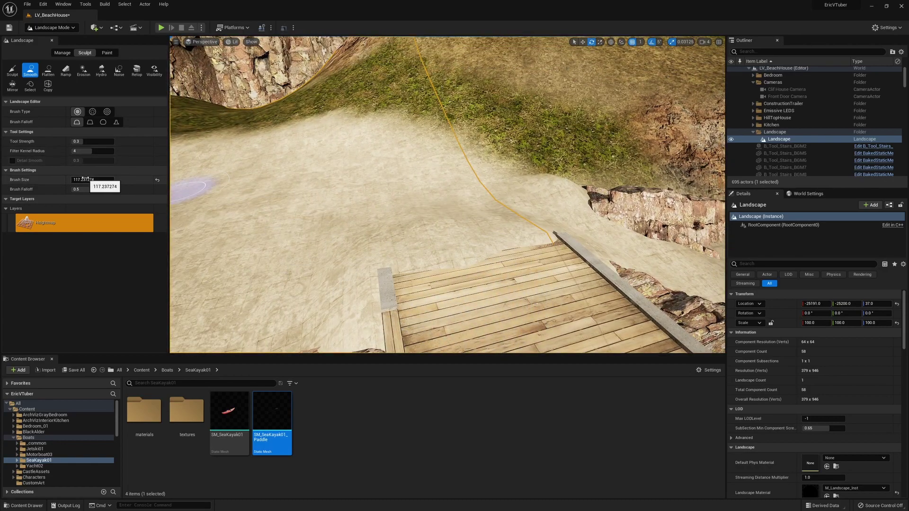
drag(92, 179, 80, 180)
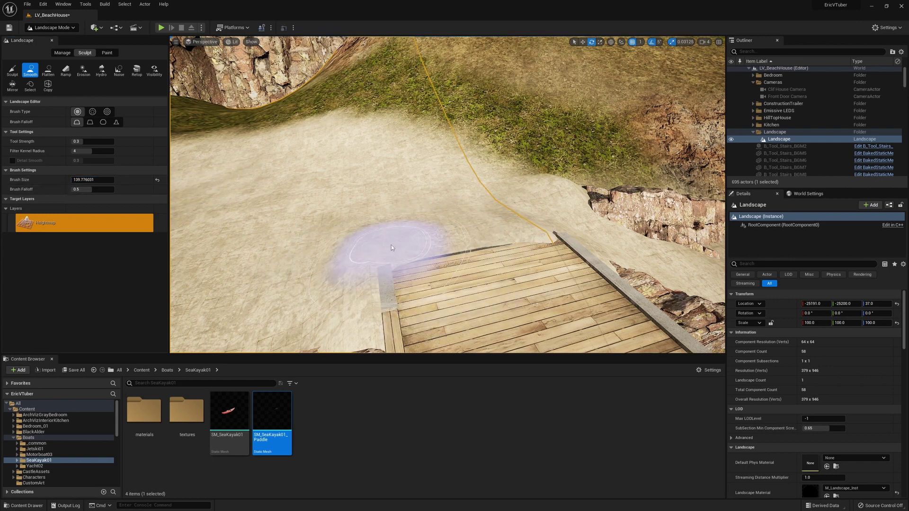
key(ctrl+z)
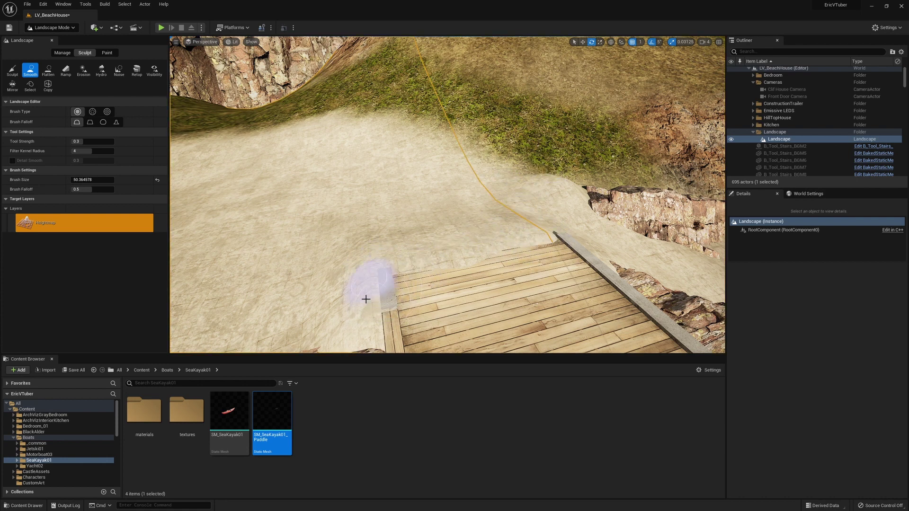
- Examine the reshaped sand and the surrounding pier area from several viewpoints
key(w)
right_drag(378, 301, 218, 282)
key(w)
key(w)
key(s)
right_drag(455, 247, 284, 248)
key(w)
key(w)
key(w)
key(s)
key(q)
key(w)
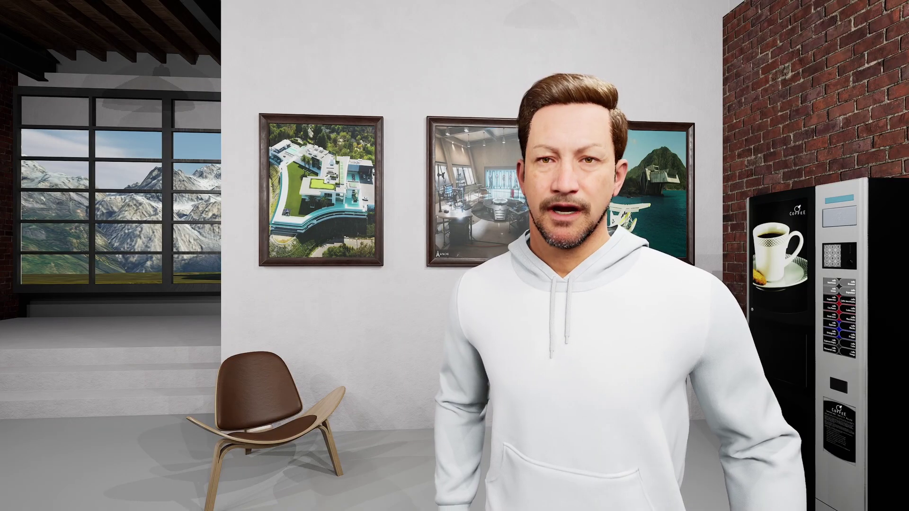